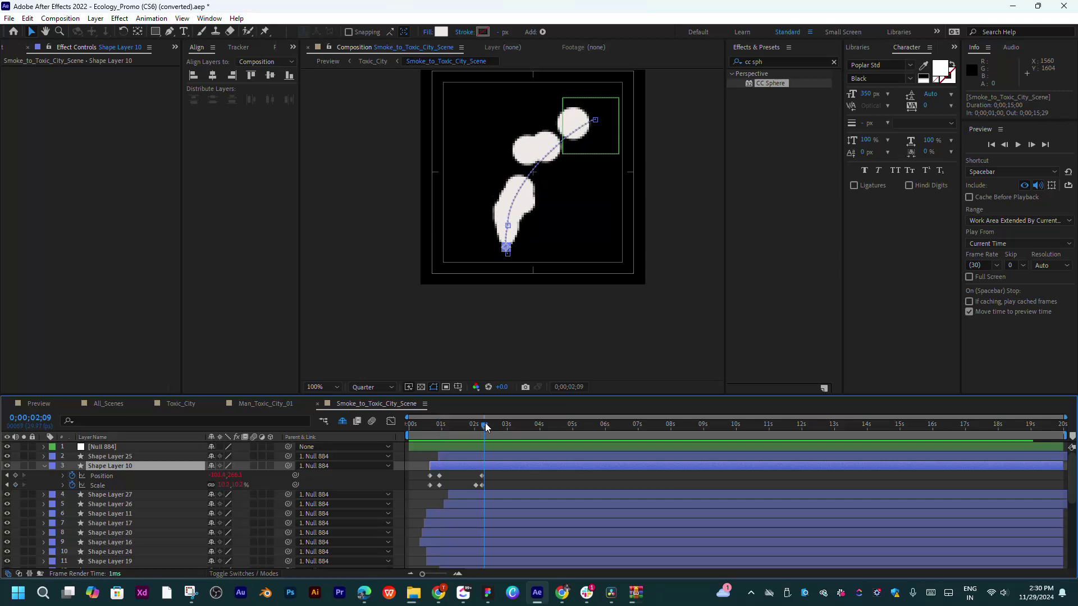
Open the Smoke_to_Toxic_City_Scene precomp from Toxic_City and scrub its smoke puffs to about 4 seconds
click(260, 405)
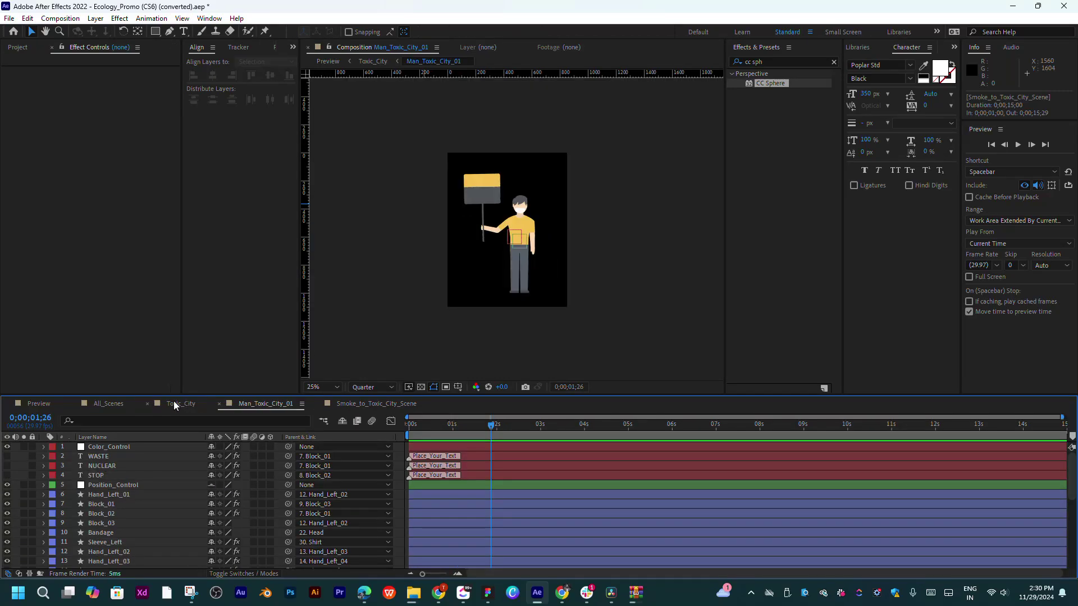
click(179, 403)
double_click(645, 494)
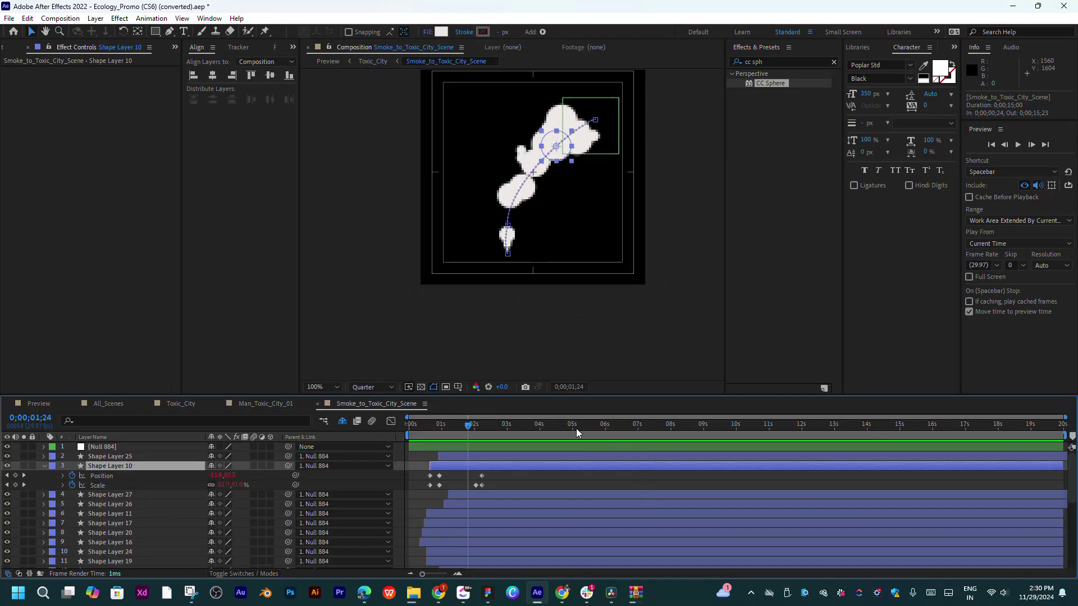
mouse_move(443, 426)
mouse_down()
mouse_move(429, 427)
mouse_move(486, 430)
mouse_up()
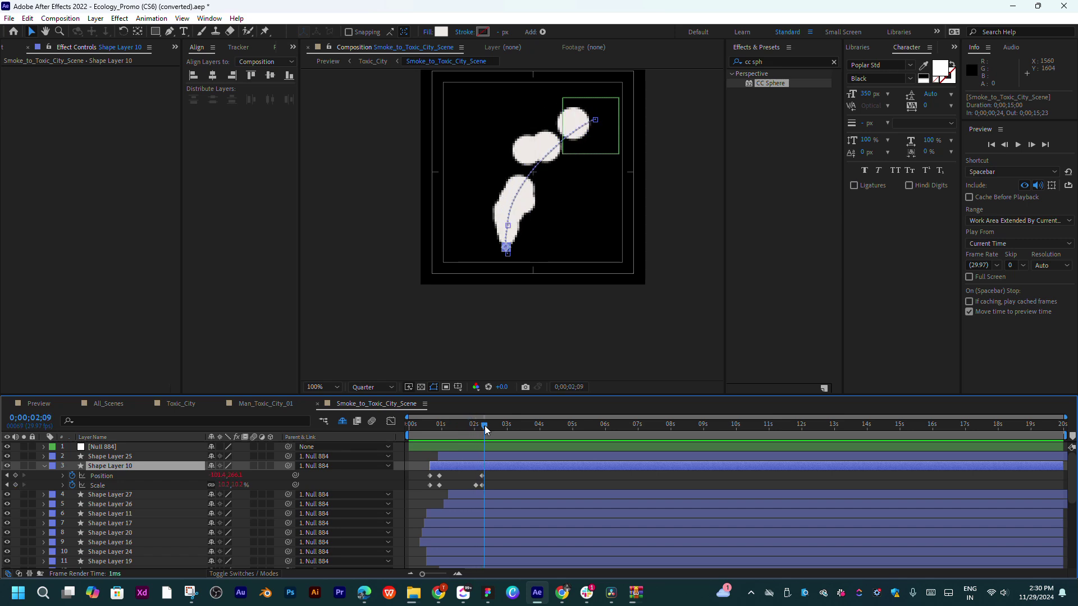
click(175, 404)
double_click(666, 504)
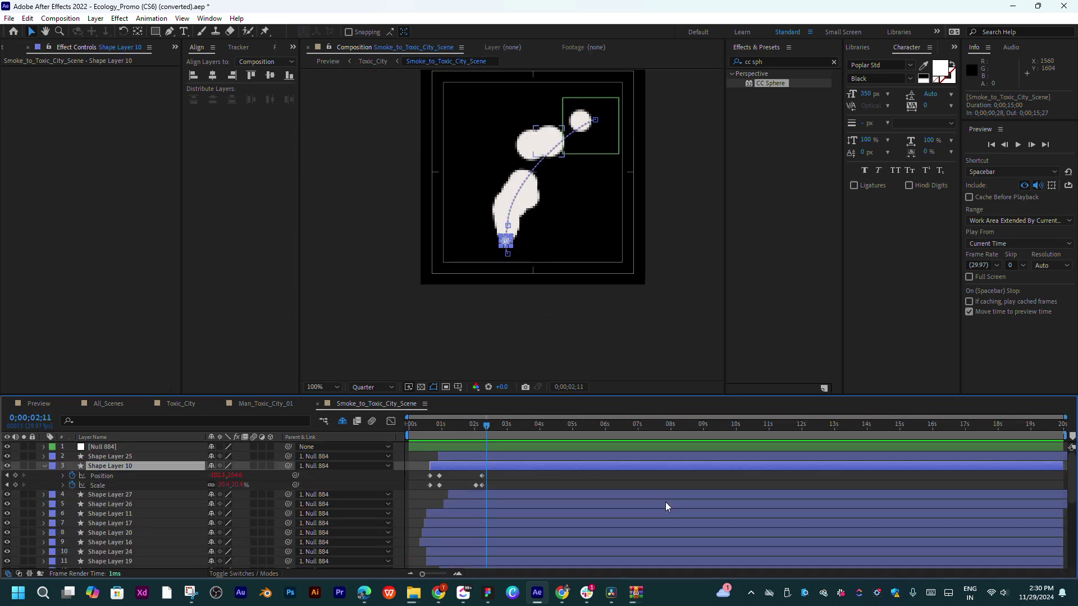
drag(443, 431, 550, 427)
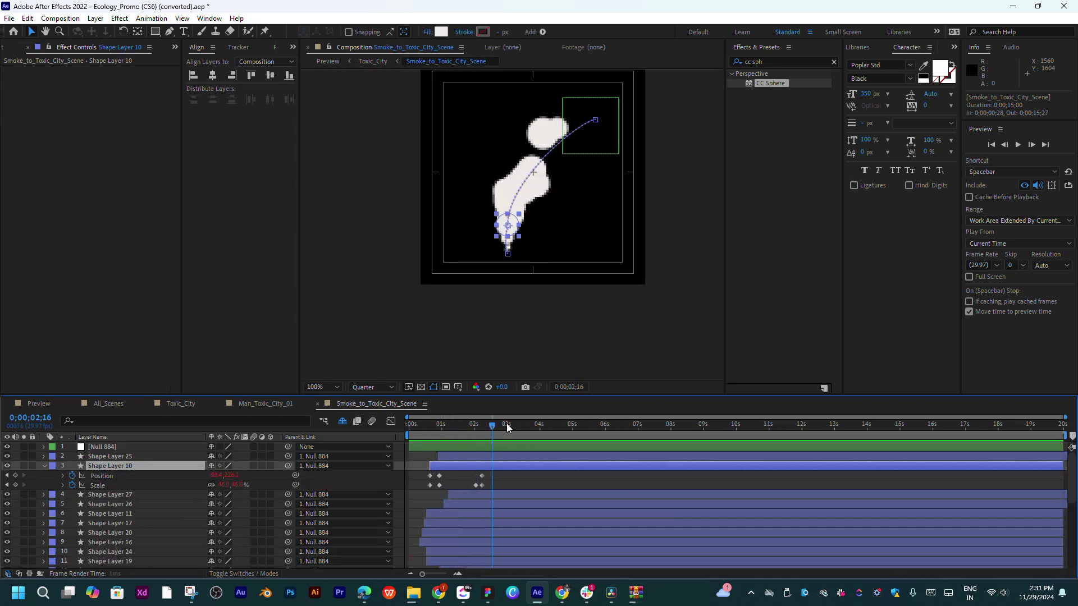
Reopen other Smoke_to_Toxic_City_Scene precomps and scrub the smoke animation back near its start
click(186, 404)
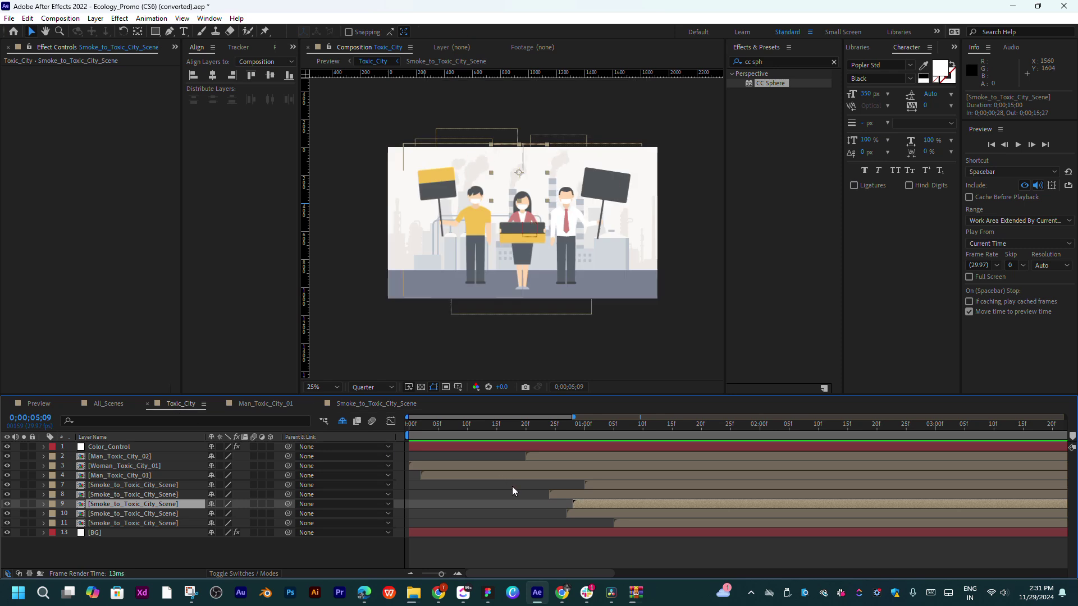
double_click(697, 511)
click(185, 405)
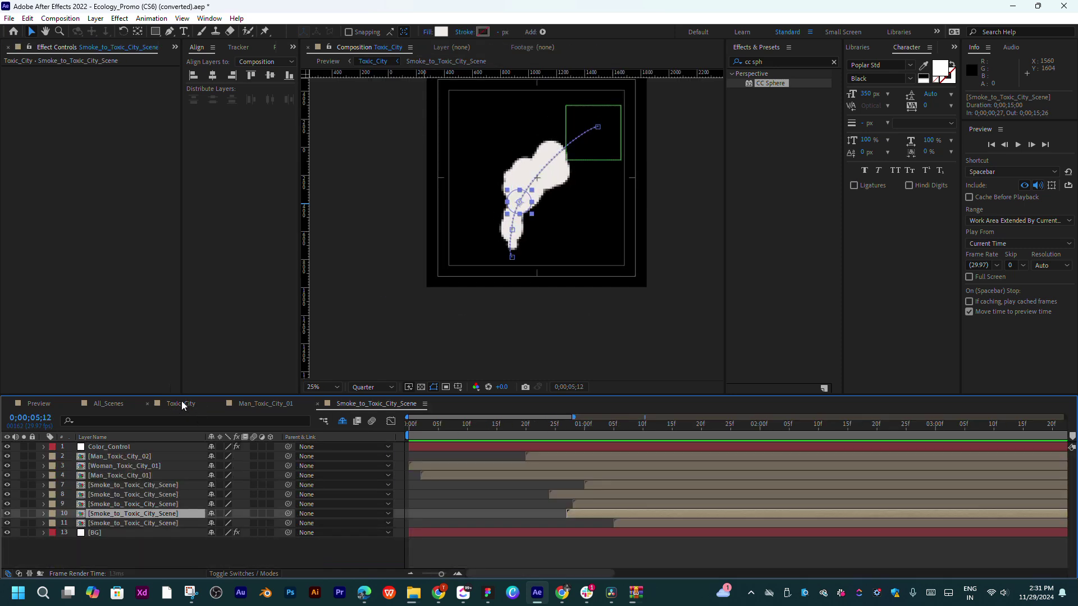
double_click(648, 525)
click(547, 425)
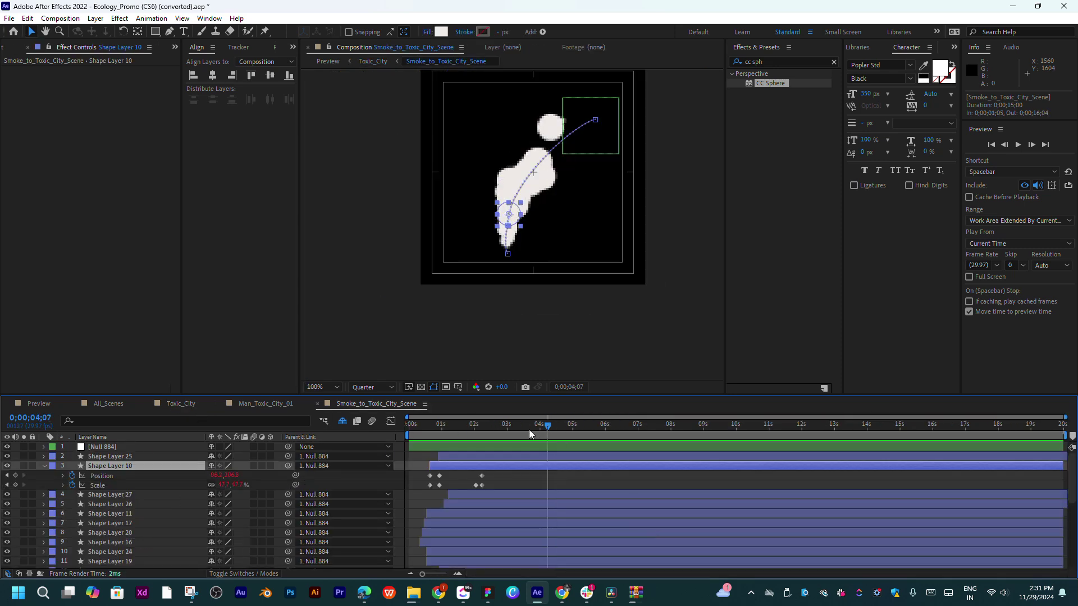
mouse_move(528, 429)
mouse_down()
mouse_move(428, 429)
mouse_move(827, 456)
mouse_move(701, 431)
mouse_up()
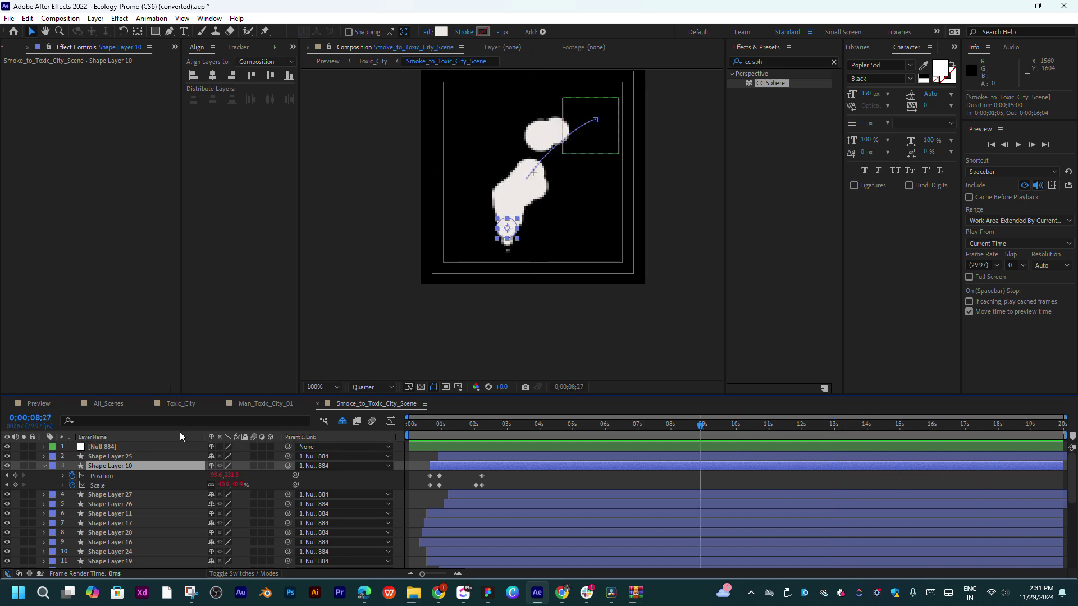
Close the Man_Toxic_City_01, Smoke_to_Toxic_City_Scene and Toxic_City tabs, then open Pollution_City from Preview
click(219, 404)
click(219, 404)
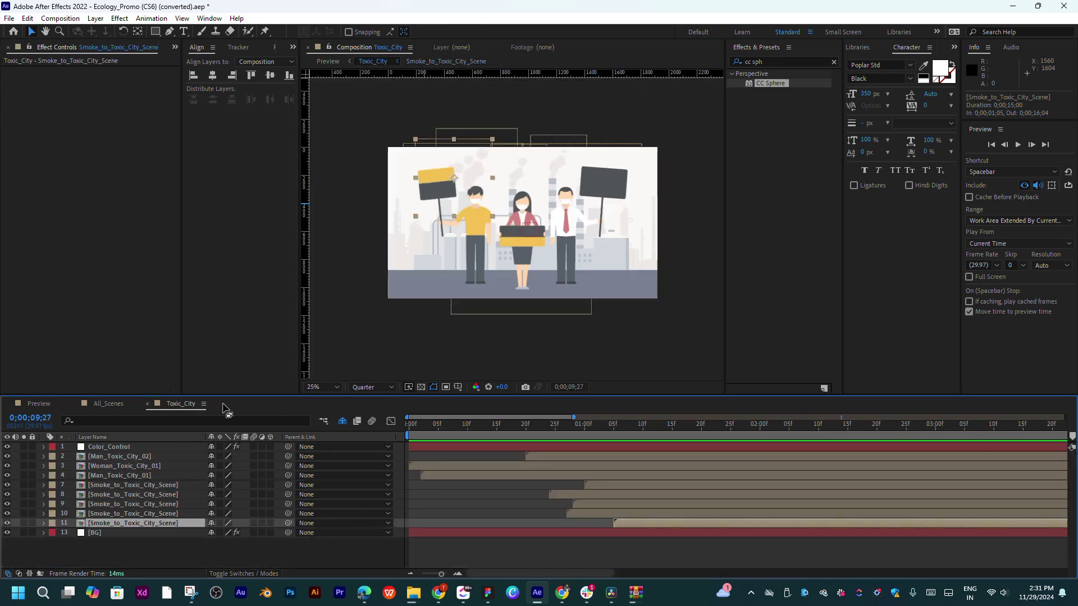
click(148, 403)
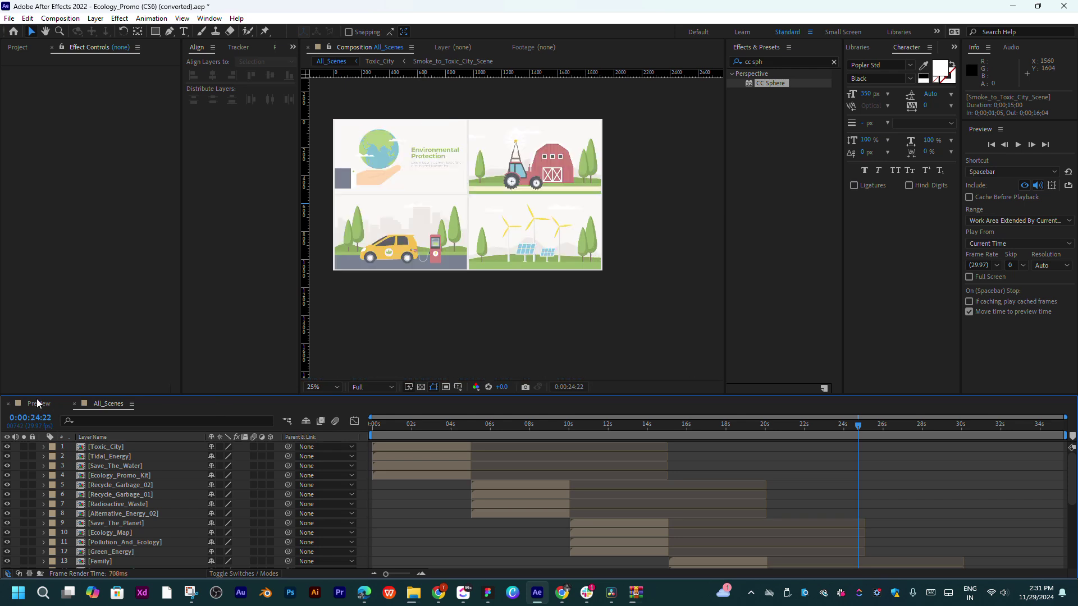
drag(497, 426, 483, 430)
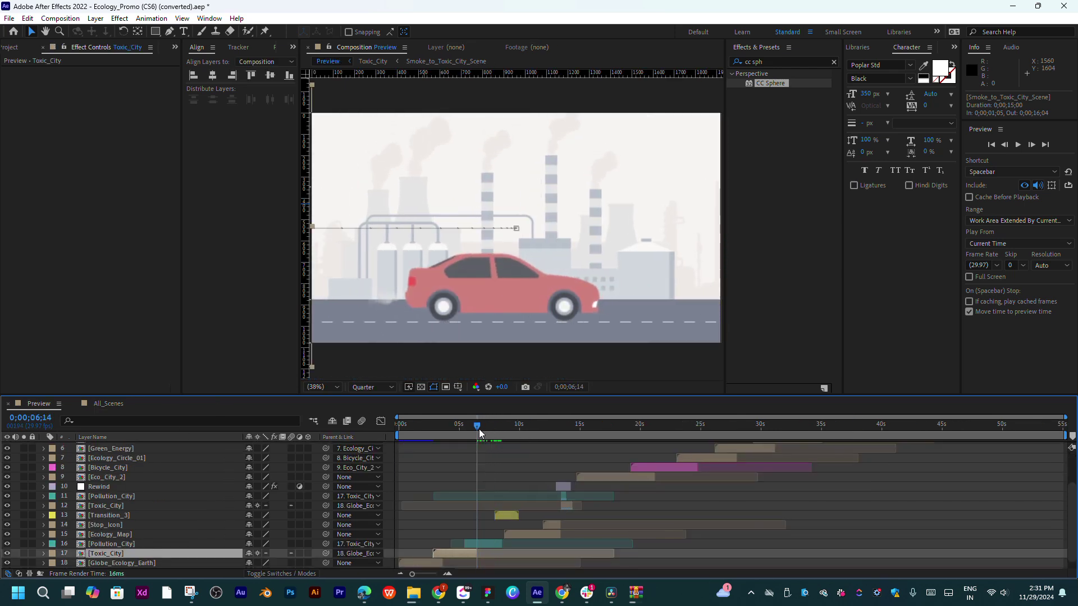
double_click(480, 542)
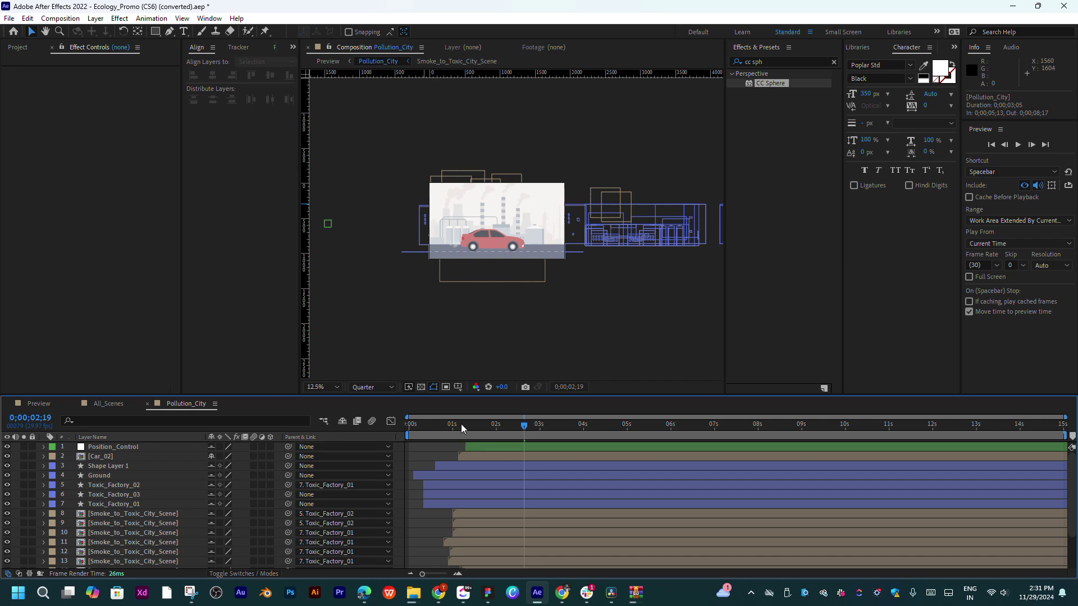
Scrub and preview the car driving past the factories in Pollution_City, then bring up the magnification choices
mouse_move(462, 428)
mouse_down()
mouse_move(678, 431)
mouse_move(471, 442)
mouse_move(803, 403)
mouse_up()
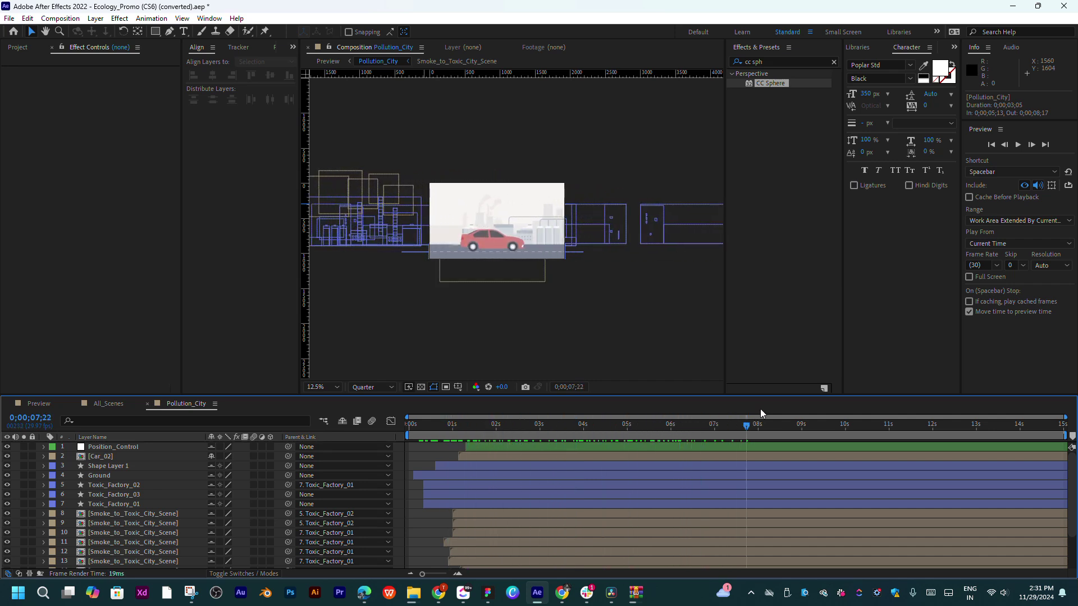
key(space)
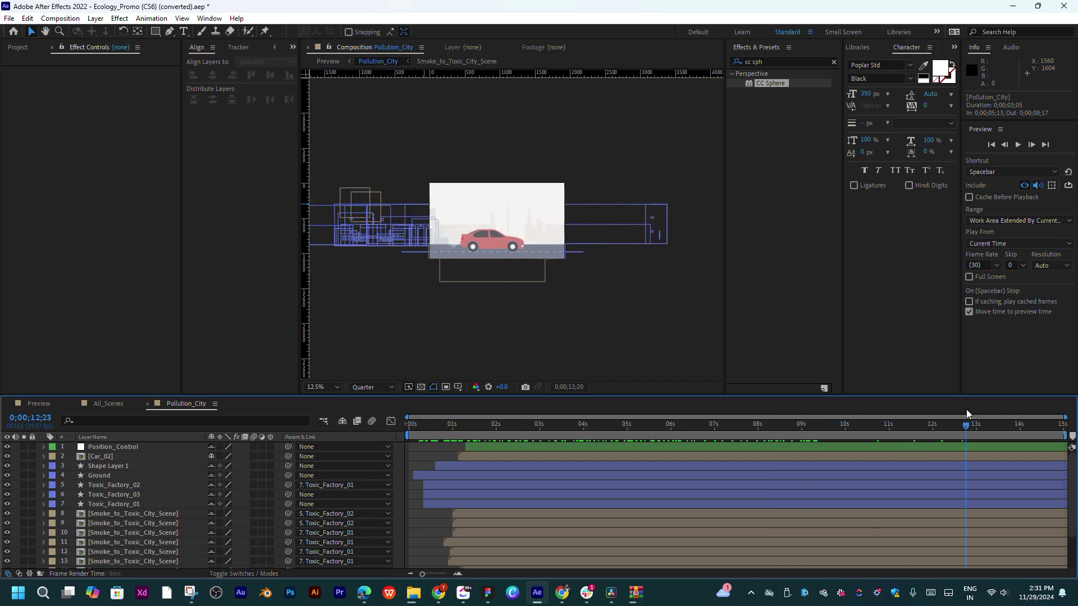
click(318, 388)
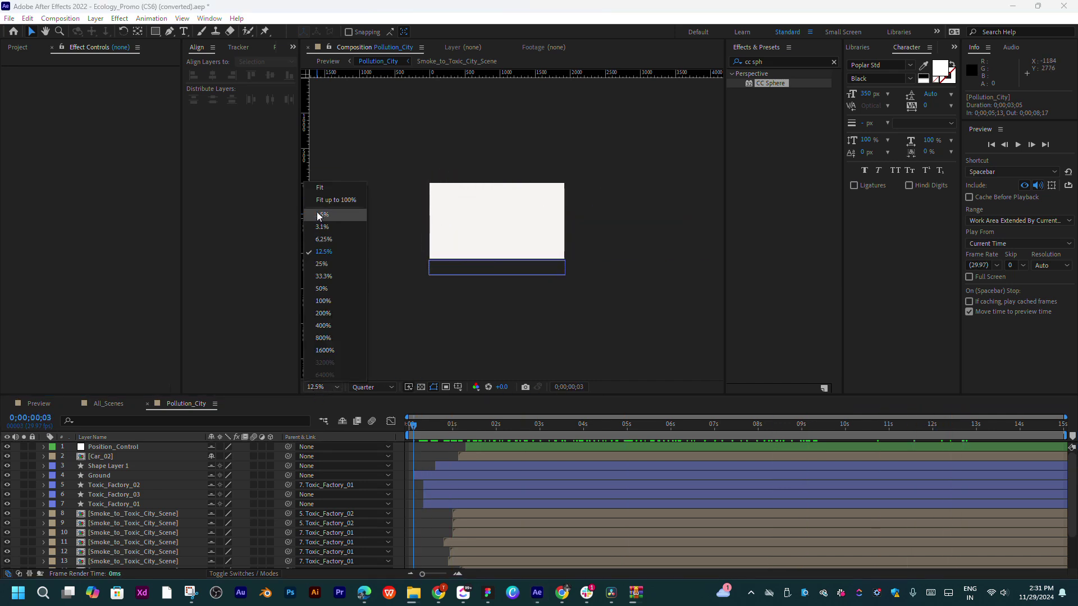
Fit Pollution_City to the viewer, preview from about 1 second, and select Toxic_Factory_02
click(320, 191)
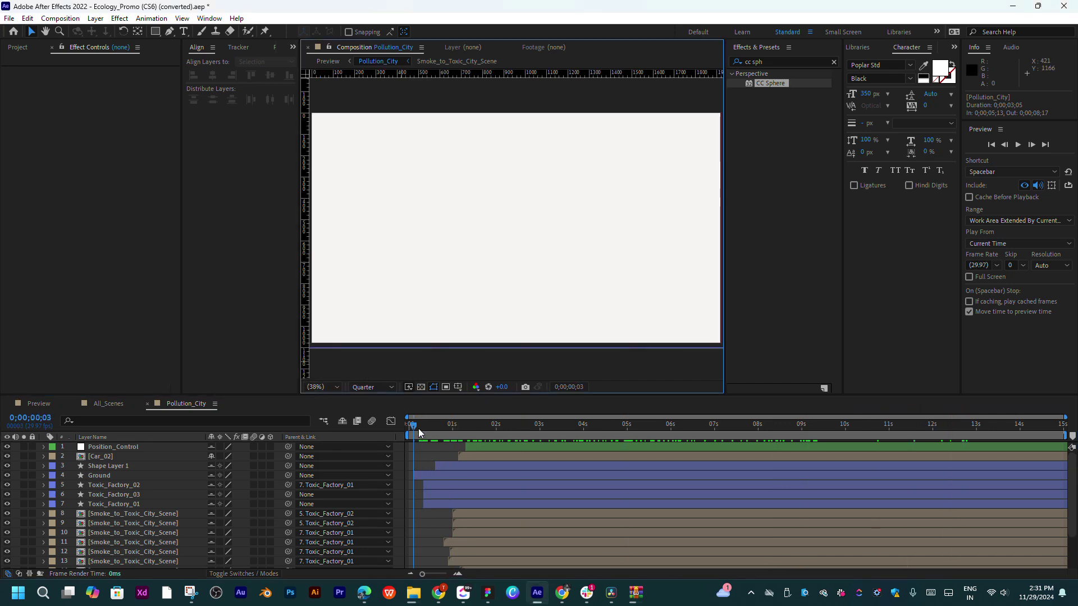
key(space)
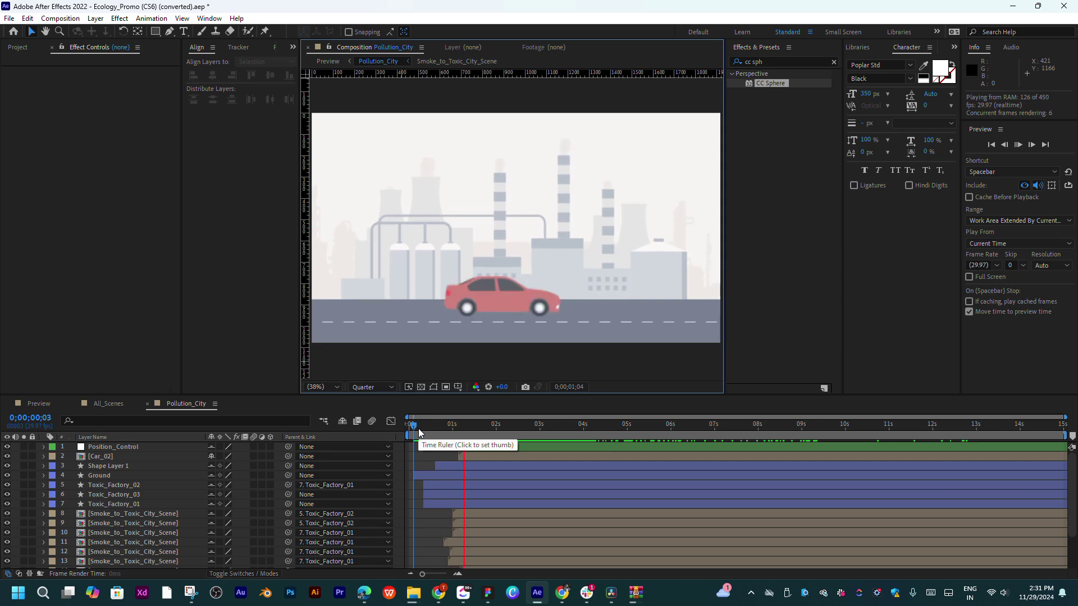
mouse_move(440, 426)
mouse_down()
mouse_move(467, 429)
mouse_move(456, 429)
mouse_up()
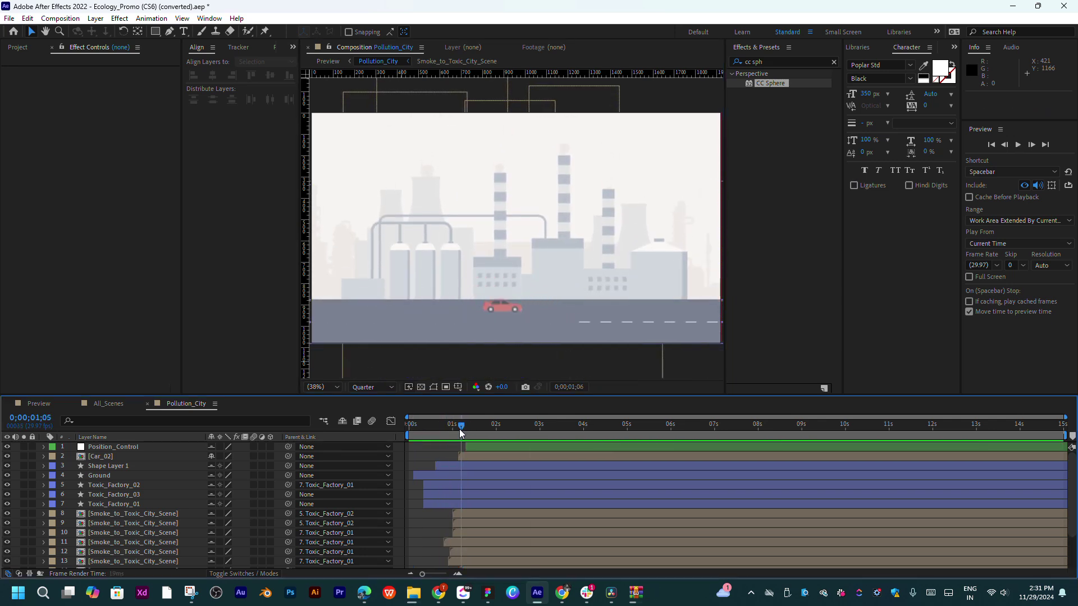
key(space)
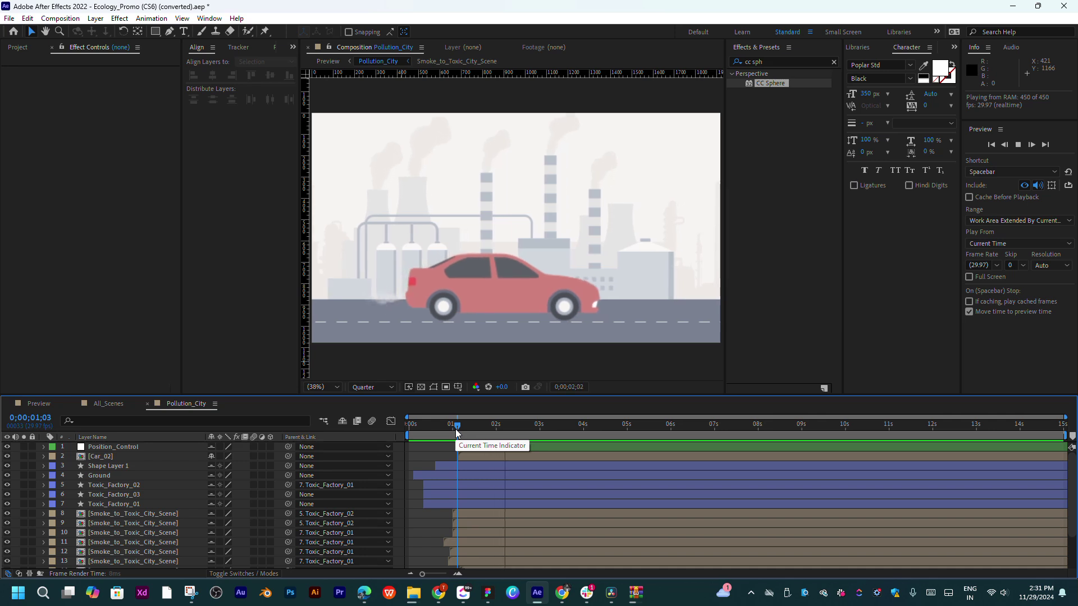
click(480, 446)
click(483, 483)
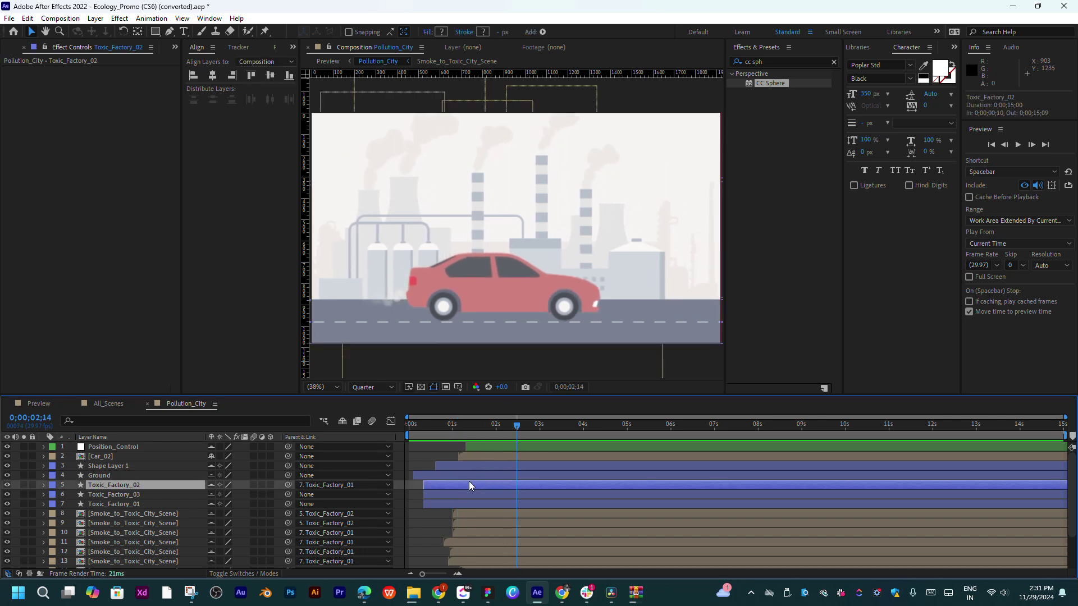
Select Shape Layer 1, the road lines, and reveal its animated Start and Offset keyframes
click(492, 467)
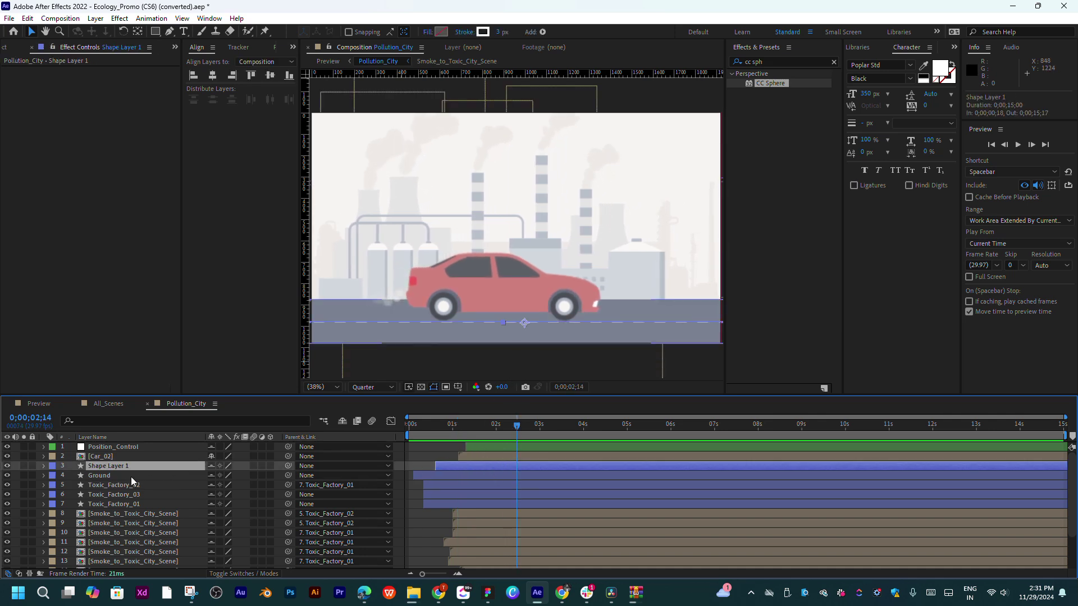
scroll(549, 318, down, 3)
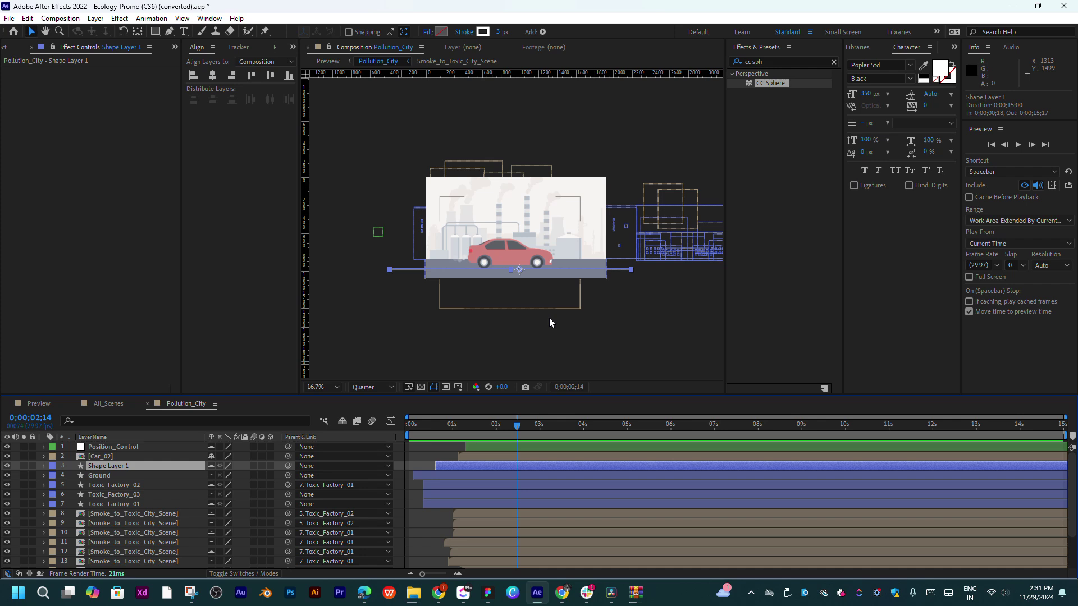
scroll(549, 318, up, 2)
click(502, 428)
drag(513, 426, 461, 431)
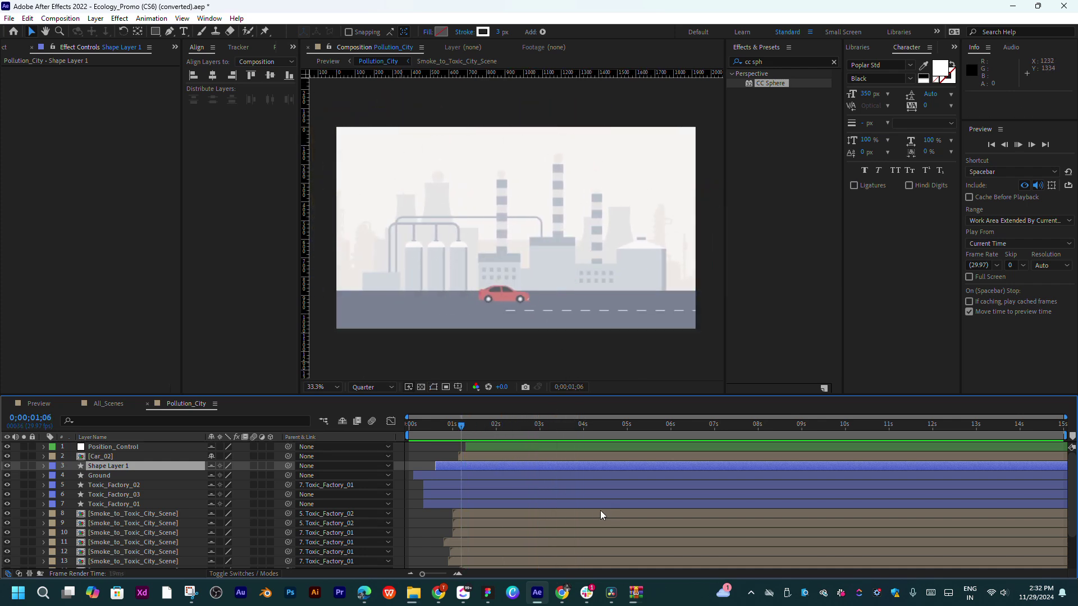
key(k)
key(u)
Preview the road line growing and stop at about 2 seconds, where the car appears
drag(464, 422, 459, 431)
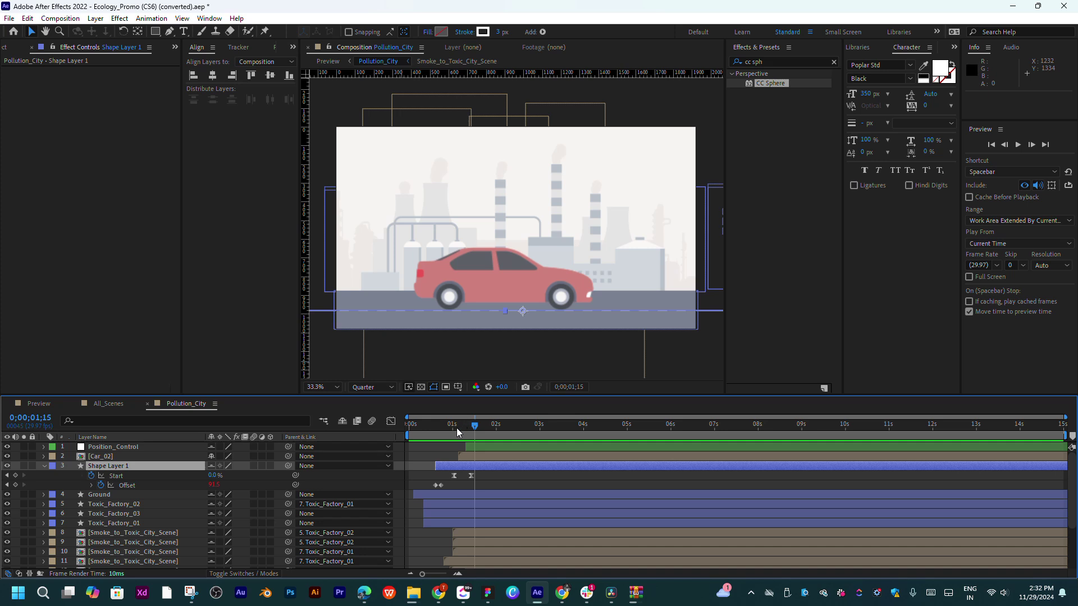
key(space)
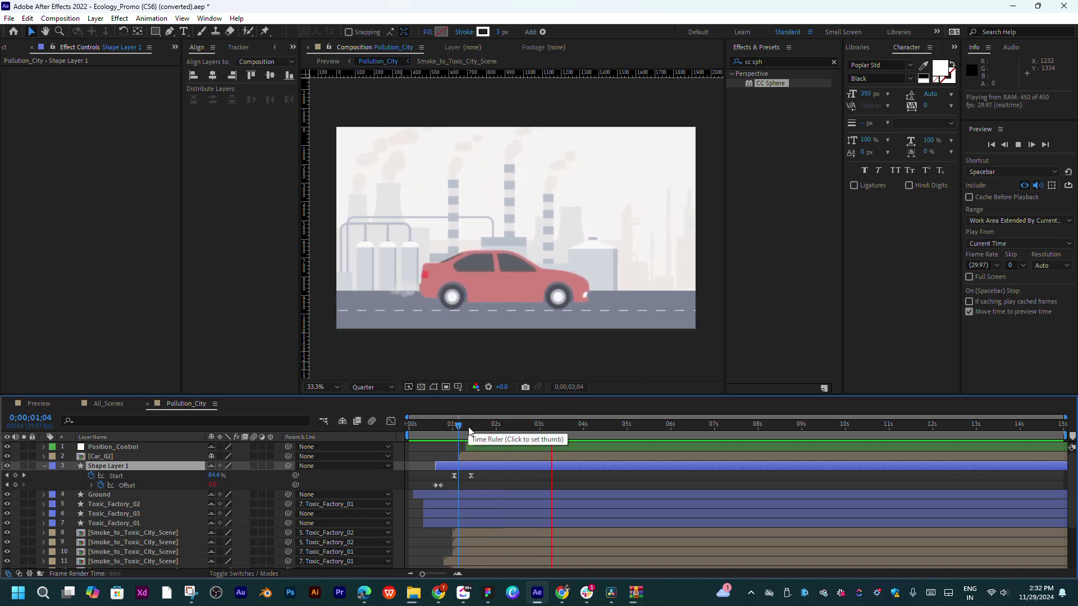
click(471, 425)
drag(471, 425, 492, 421)
Open the Car_02 precomp and advance its car animation to about 1 second
click(486, 457)
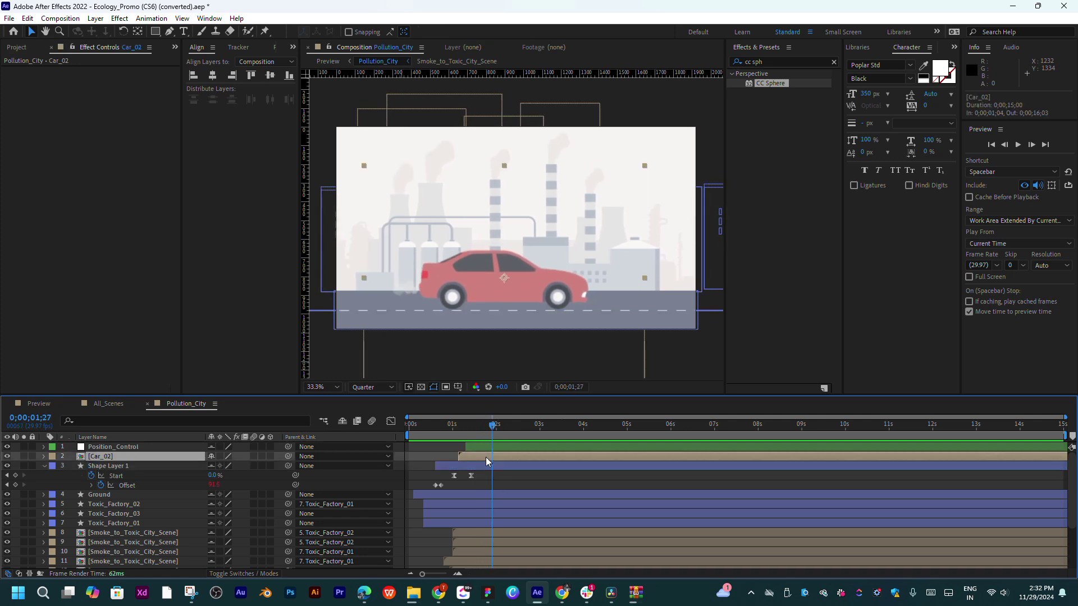
double_click(486, 457)
mouse_move(375, 434)
mouse_down()
mouse_move(428, 429)
mouse_move(365, 441)
mouse_up()
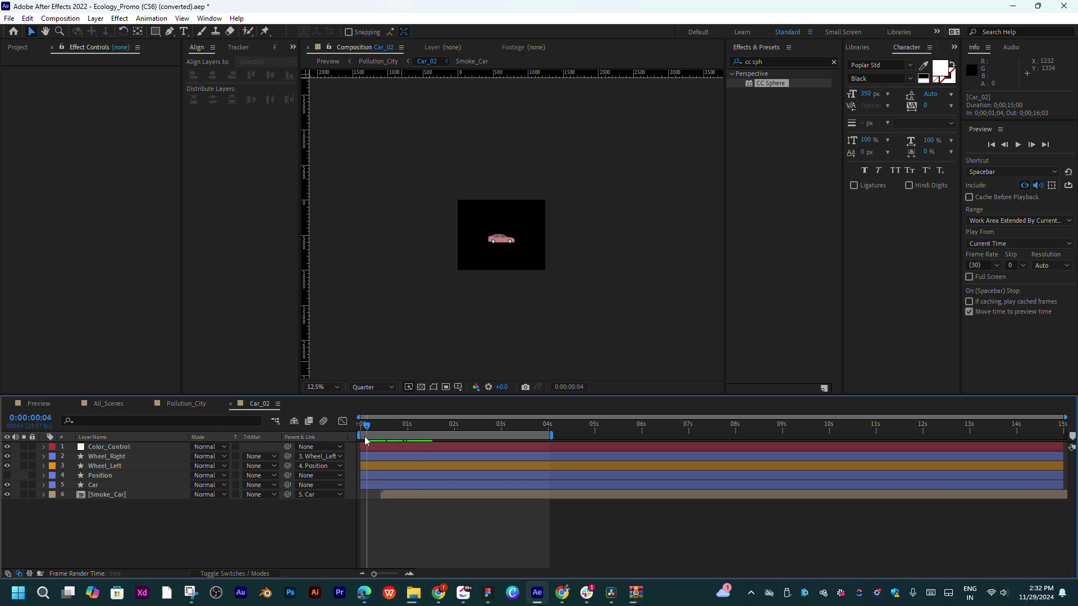
Zoom the Car_02 timeline to its first second, fit the view, and return to frame 1
mouse_move(551, 417)
mouse_down()
mouse_move(450, 418)
mouse_move(455, 428)
mouse_up()
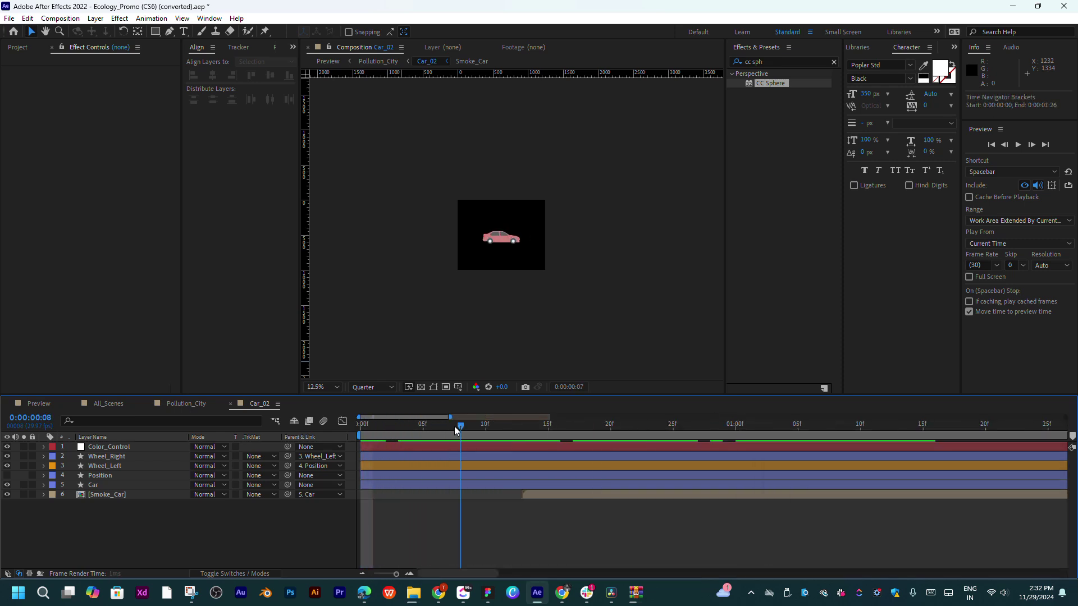
click(328, 387)
click(328, 195)
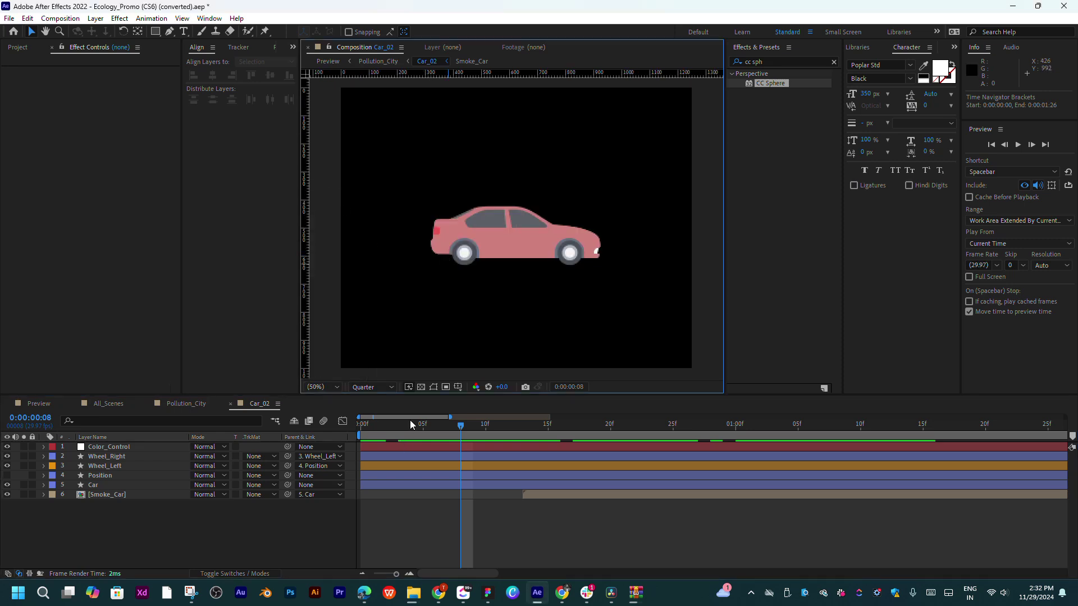
drag(410, 424, 375, 427)
Reveal the Scale keyframes on all Car_02 layers and scrub the opening frames as the car grows
click(389, 446)
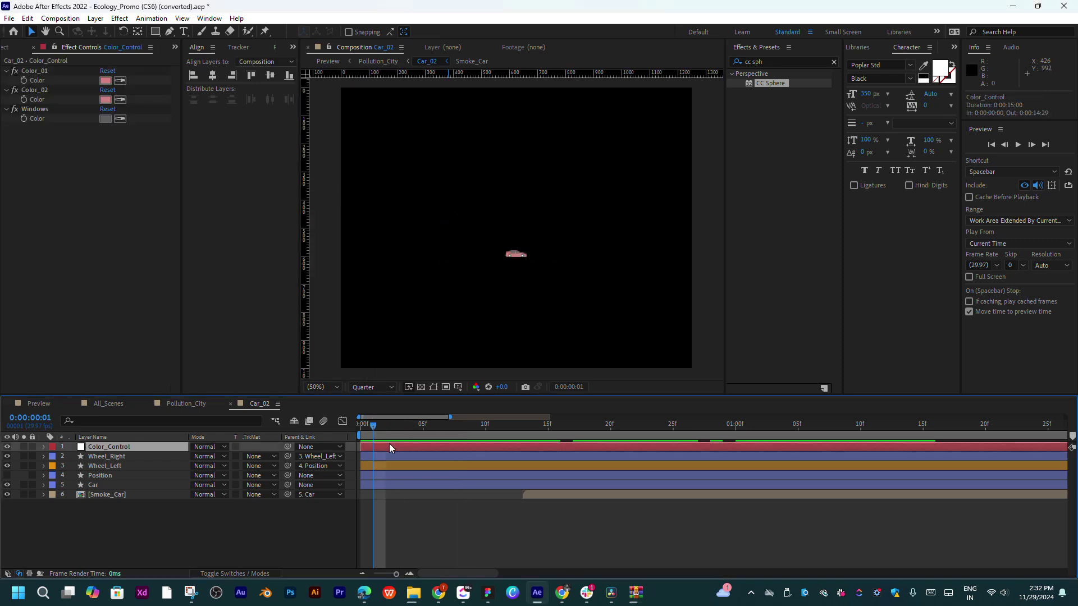
key(ctrl+a)
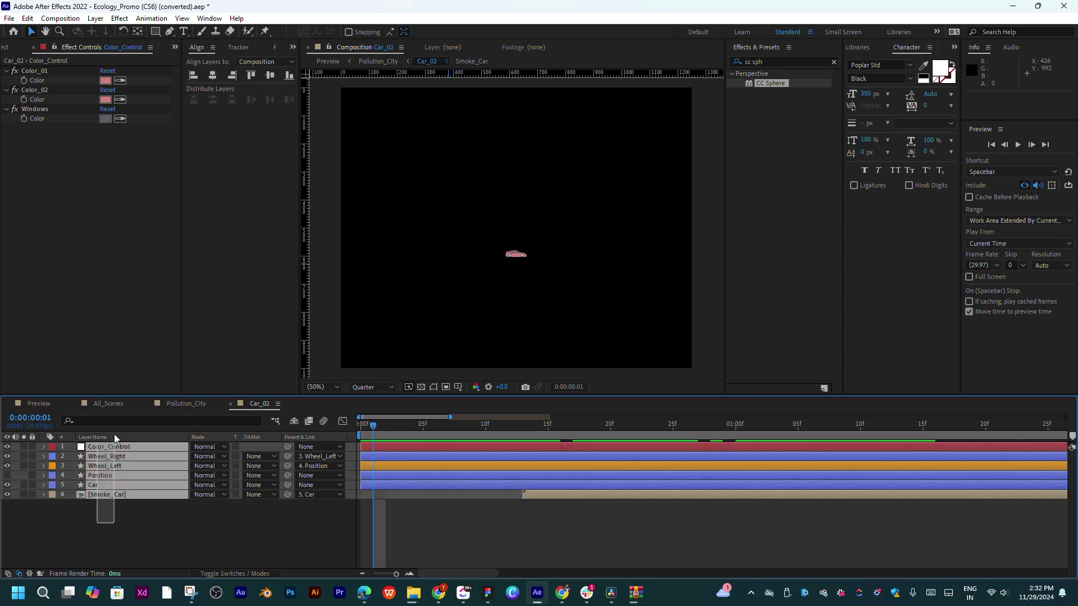
key(u)
click(404, 490)
click(403, 477)
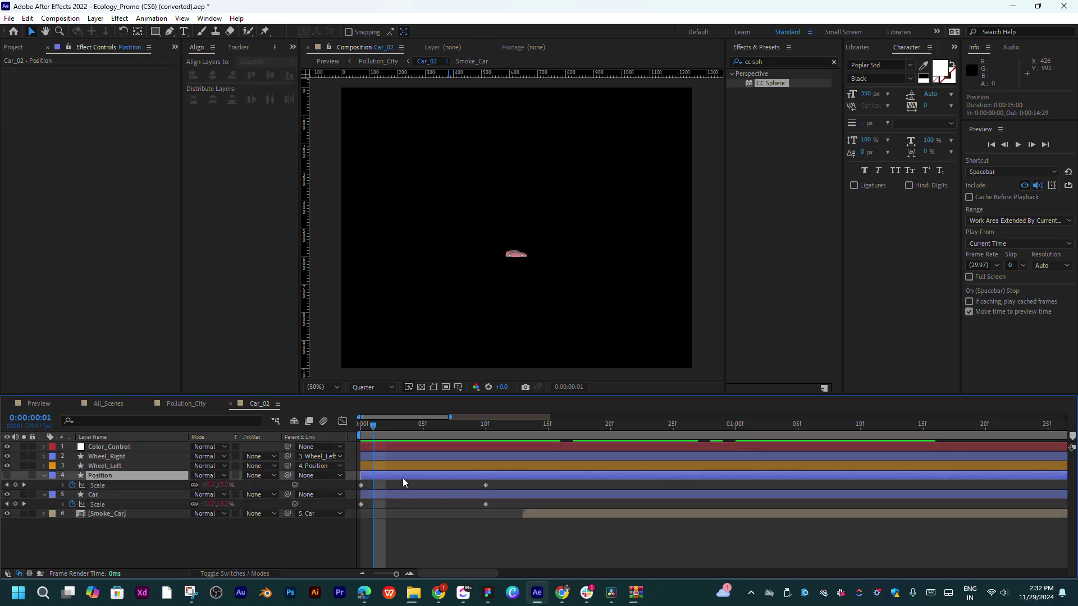
click(400, 427)
mouse_move(400, 426)
mouse_down()
mouse_move(436, 428)
mouse_move(364, 444)
mouse_move(422, 434)
mouse_up()
click(412, 491)
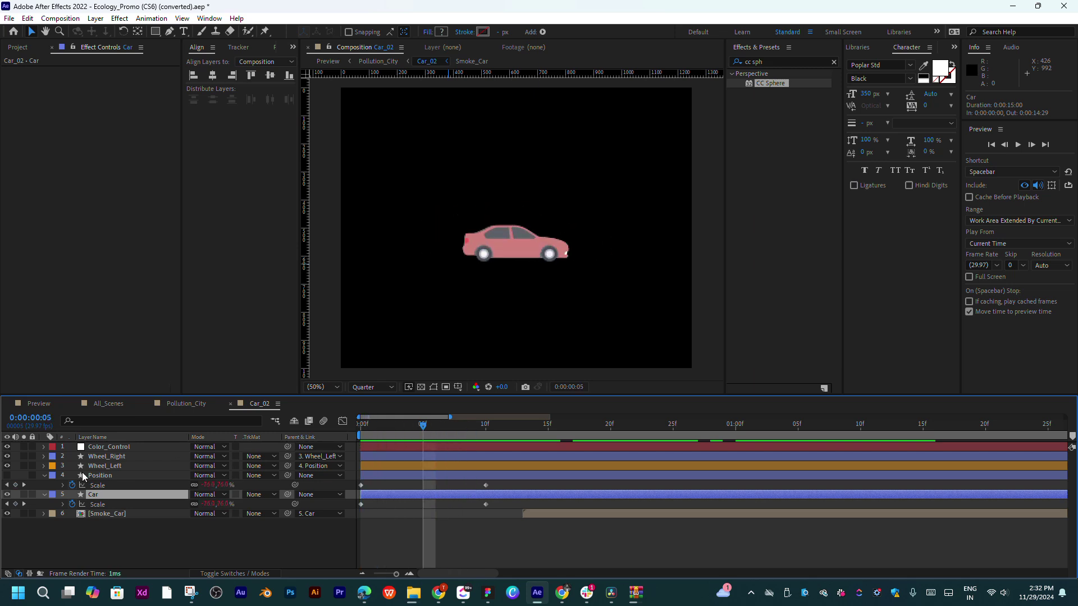
Check the Wheel_Right and Color_Control layers, then scrub the car scaling up to frame 12
click(107, 456)
click(112, 447)
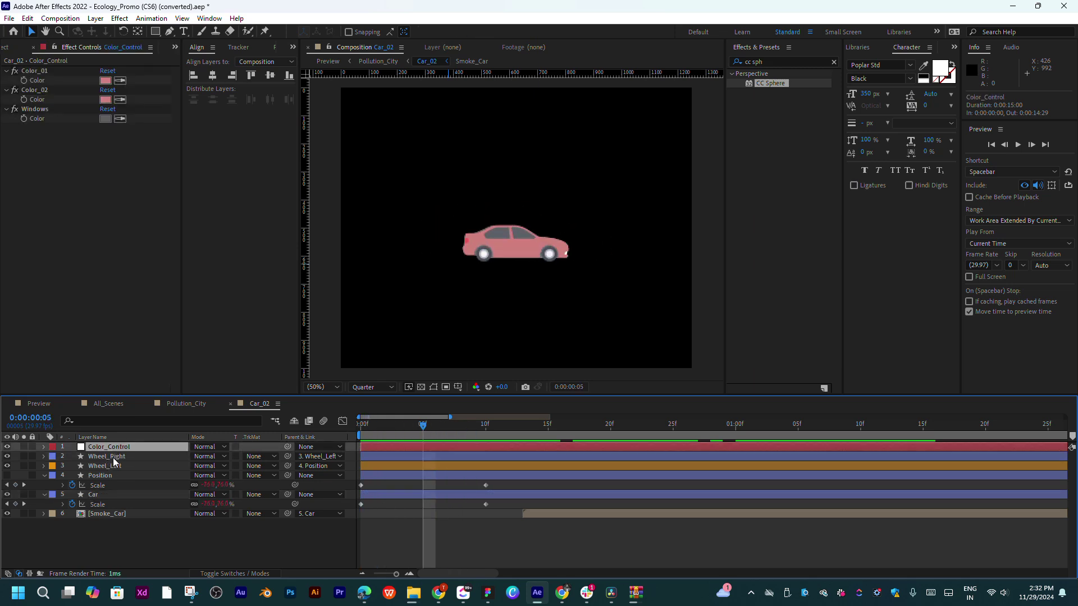
click(106, 457)
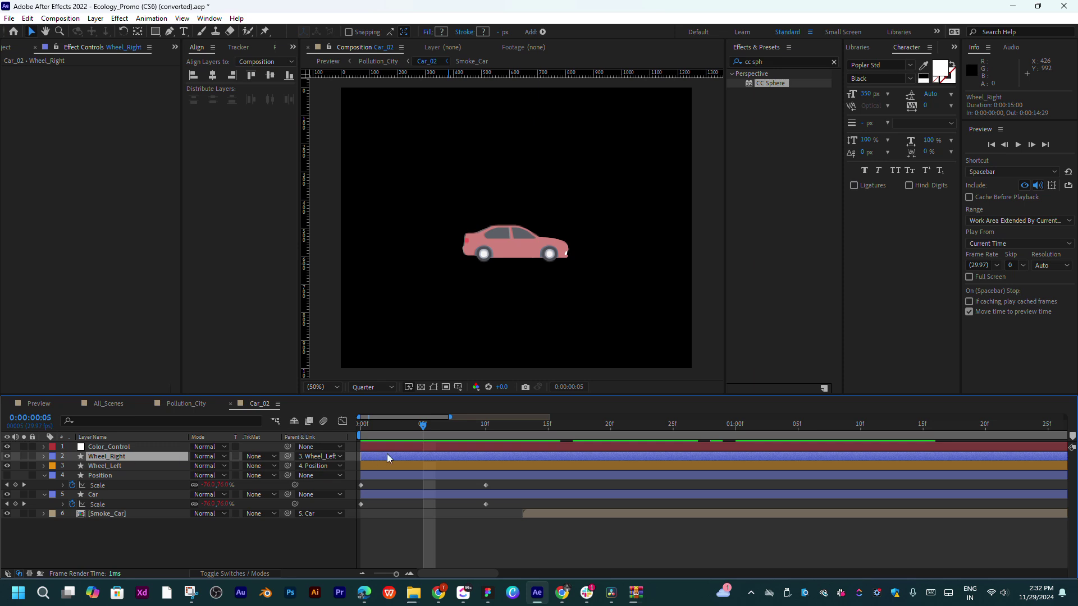
drag(431, 434, 360, 437)
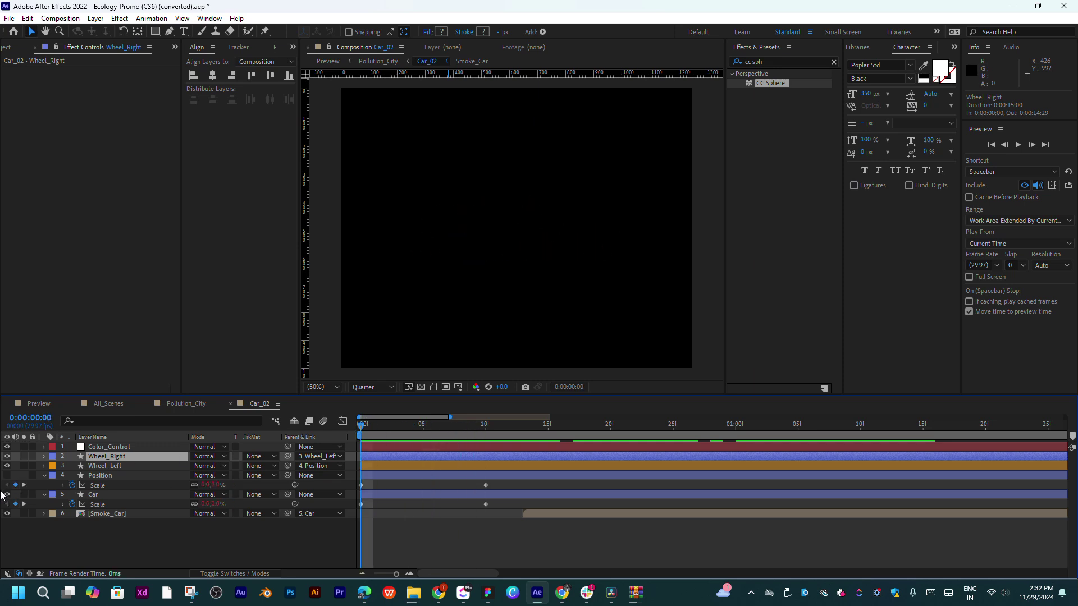
click(486, 431)
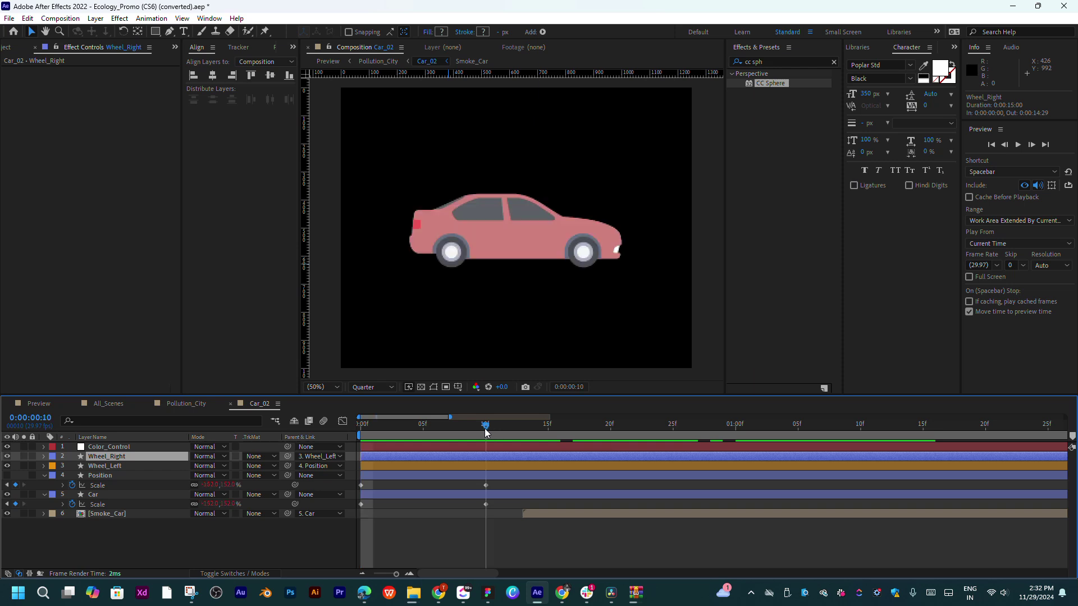
drag(486, 431, 516, 429)
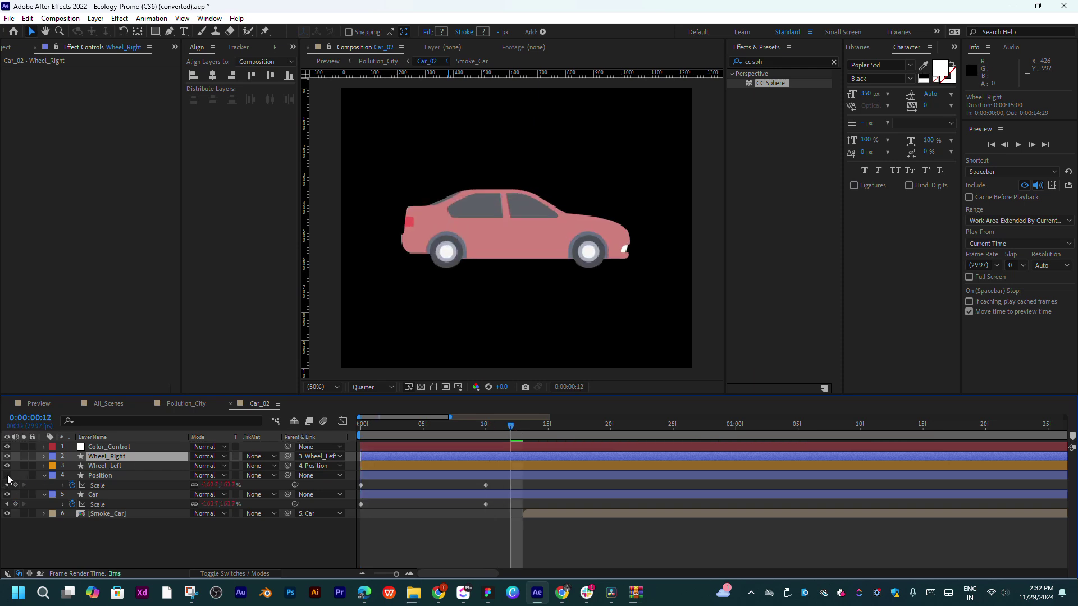
Hide and show the car body to isolate the wheels, and replay the grow-in animation
click(7, 476)
click(7, 494)
click(7, 494)
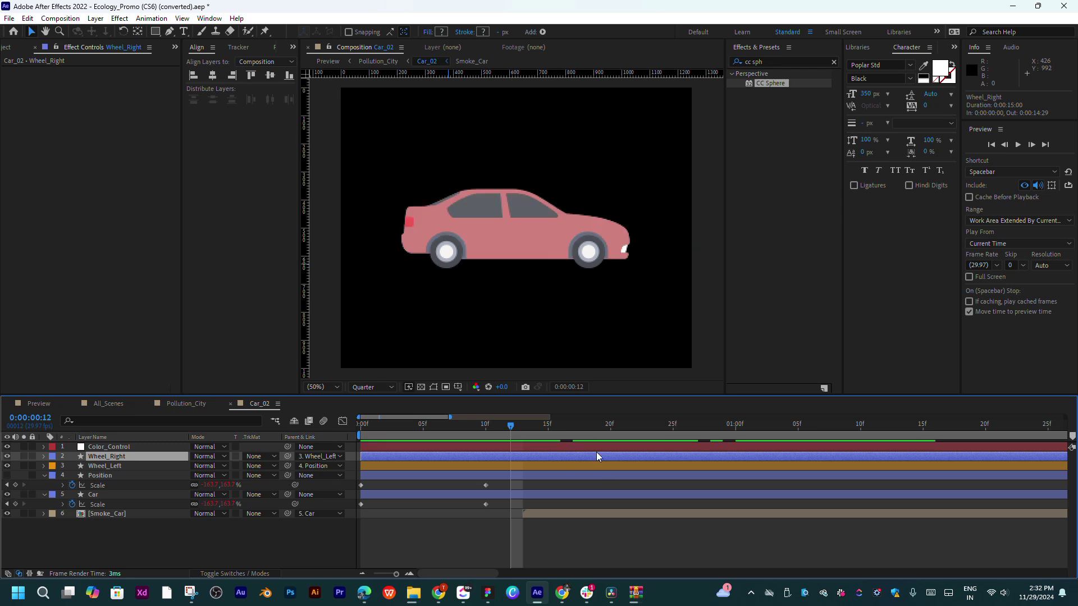
drag(510, 428, 570, 446)
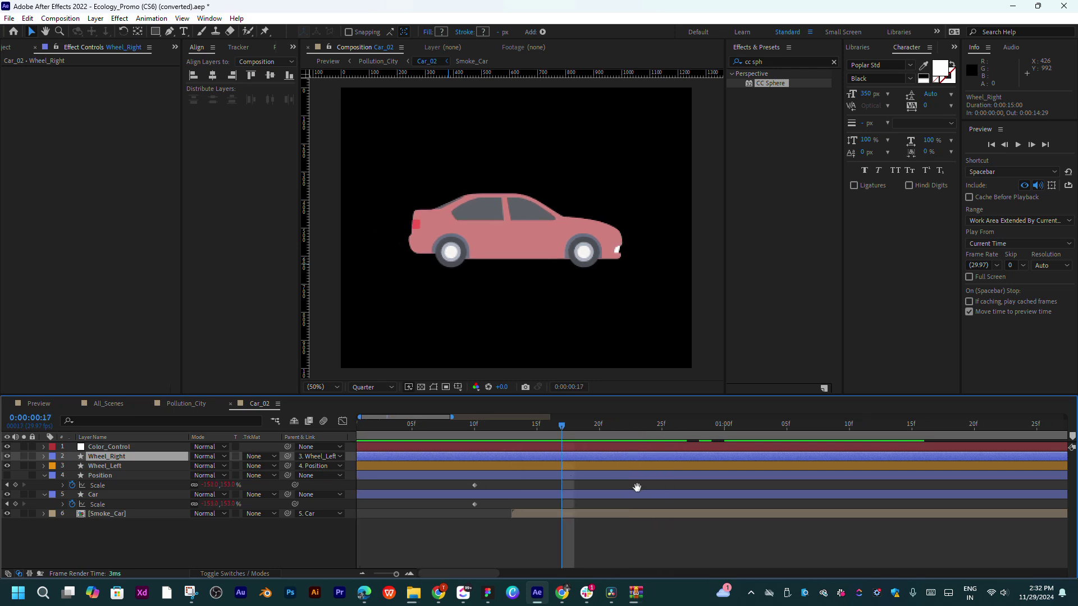
scroll(487, 480, right, 5)
mouse_move(412, 430)
mouse_down()
mouse_move(503, 427)
mouse_move(433, 430)
mouse_up()
Toggle the Wheel_Left layer and the front wheel layer off and on to identify each wheel
click(442, 465)
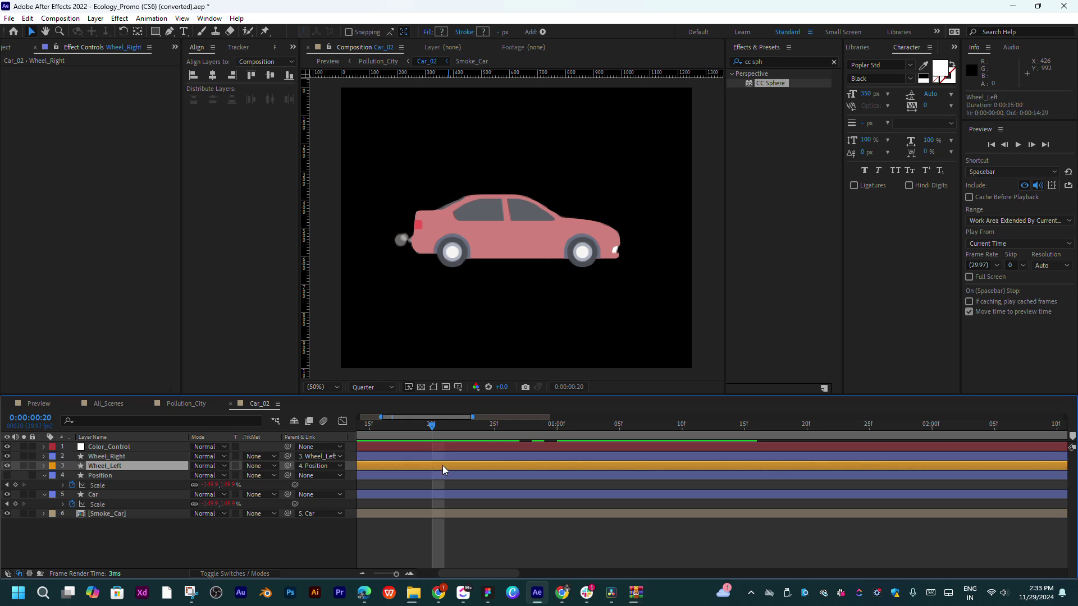
scroll(588, 463, left, 5)
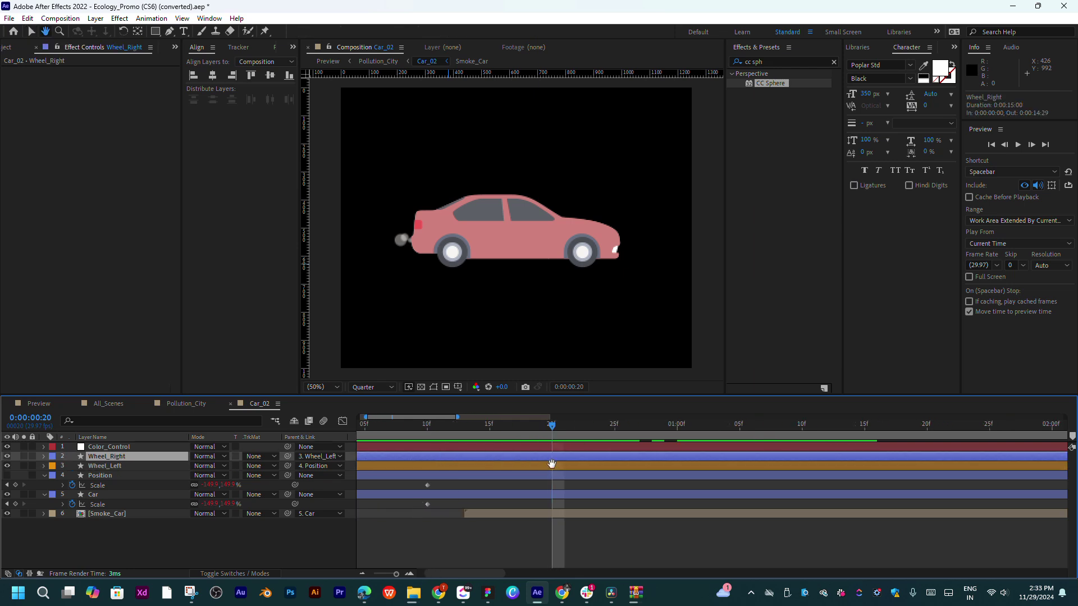
double_click(589, 463)
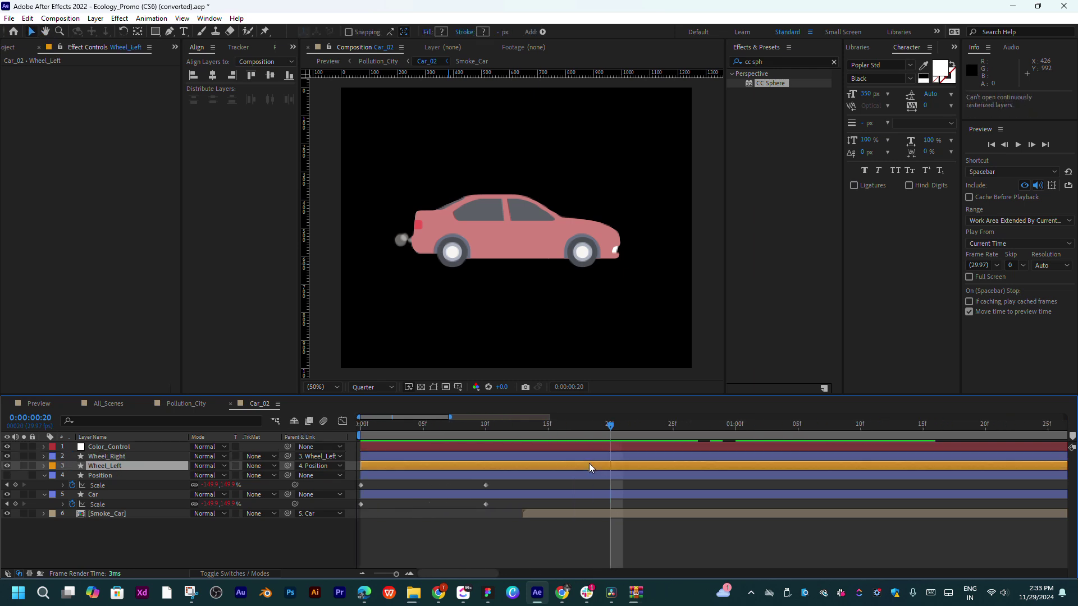
click(7, 467)
click(6, 467)
click(7, 462)
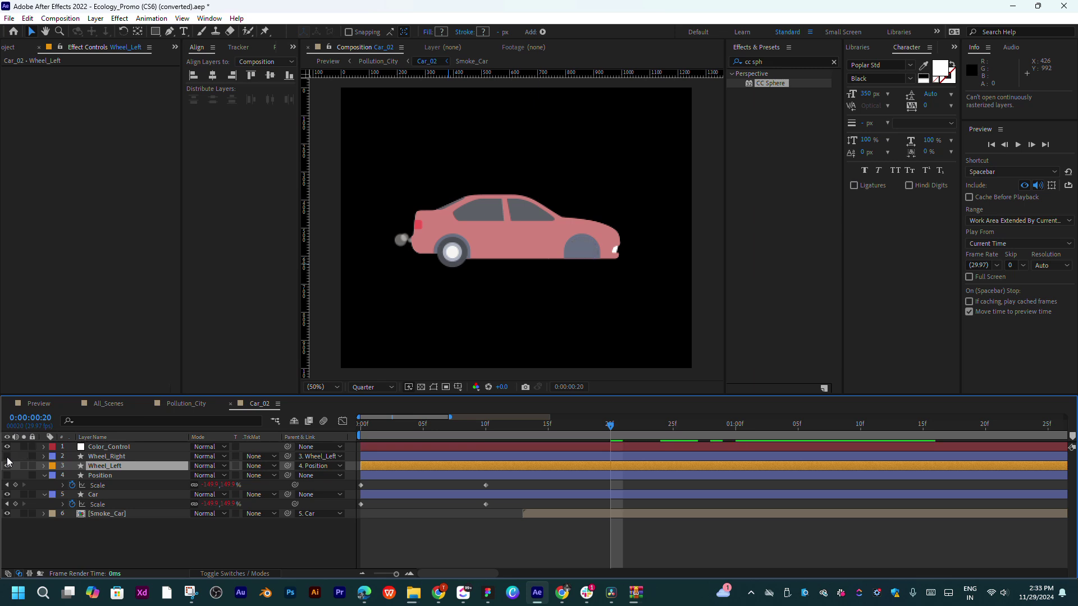
click(8, 461)
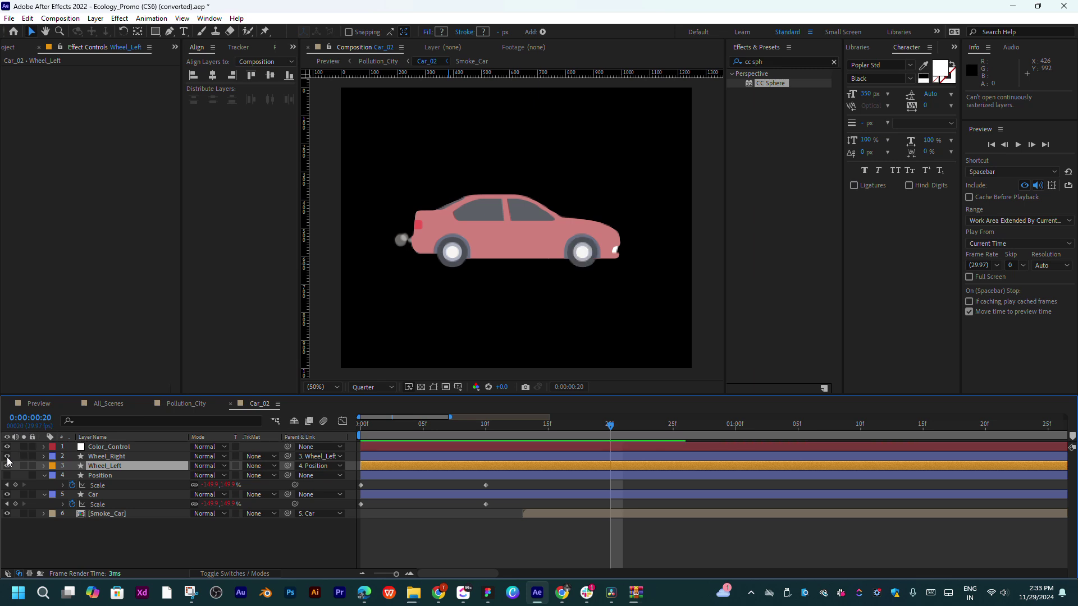
Select the Smoke_Car layer and make it visible behind the car
click(106, 495)
click(49, 515)
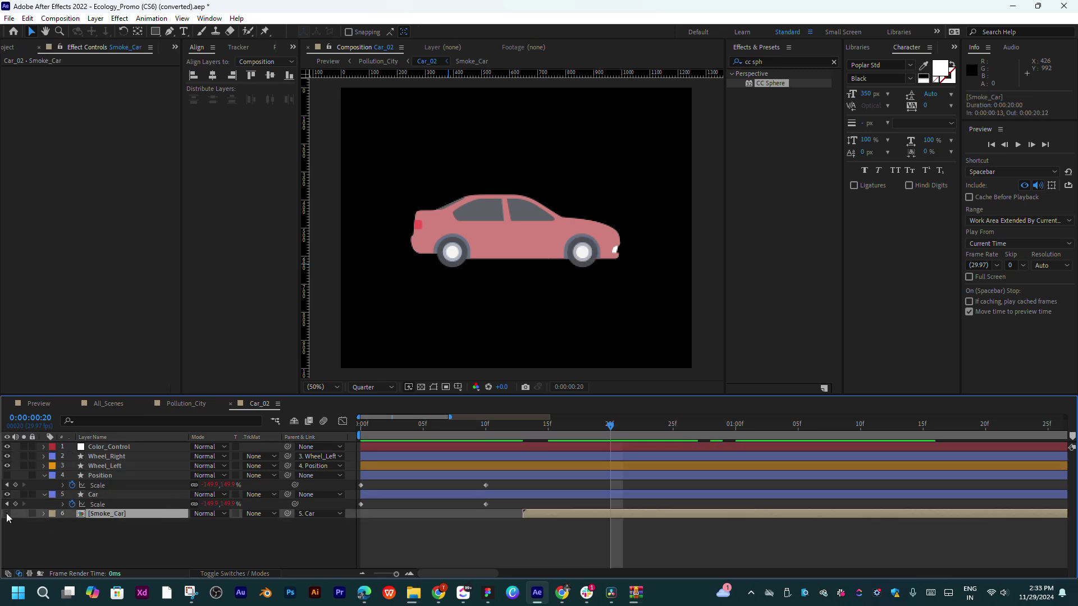
click(7, 514)
Open Smoke_Car, zoom in and pan onto the smoke puffs, and set resolution to Full
double_click(624, 513)
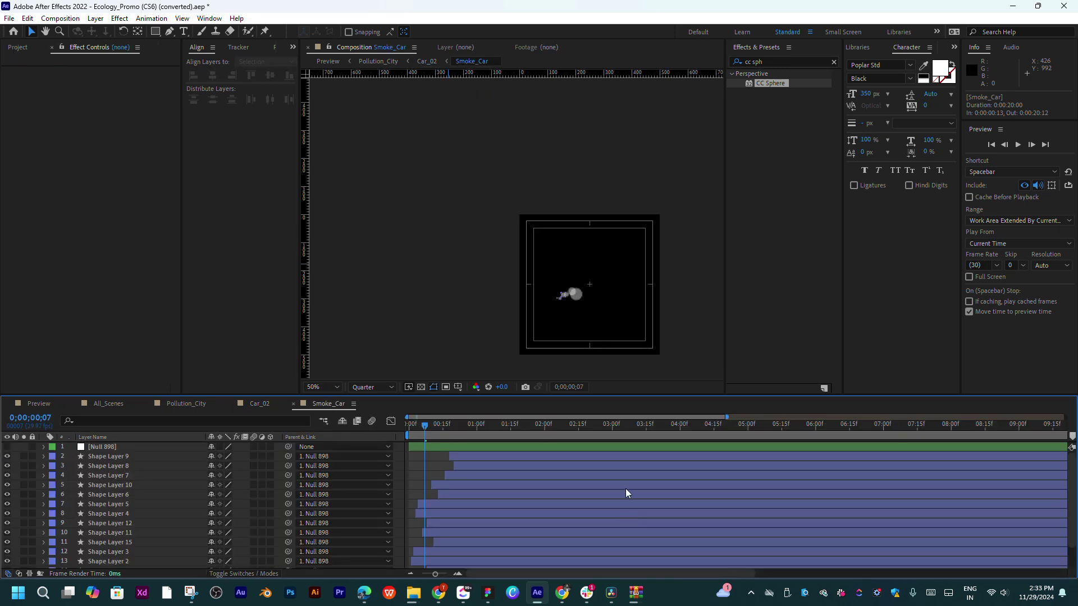
mouse_move(435, 439)
mouse_down()
mouse_move(408, 430)
mouse_move(449, 428)
mouse_up()
key(period)
key(period)
key(period)
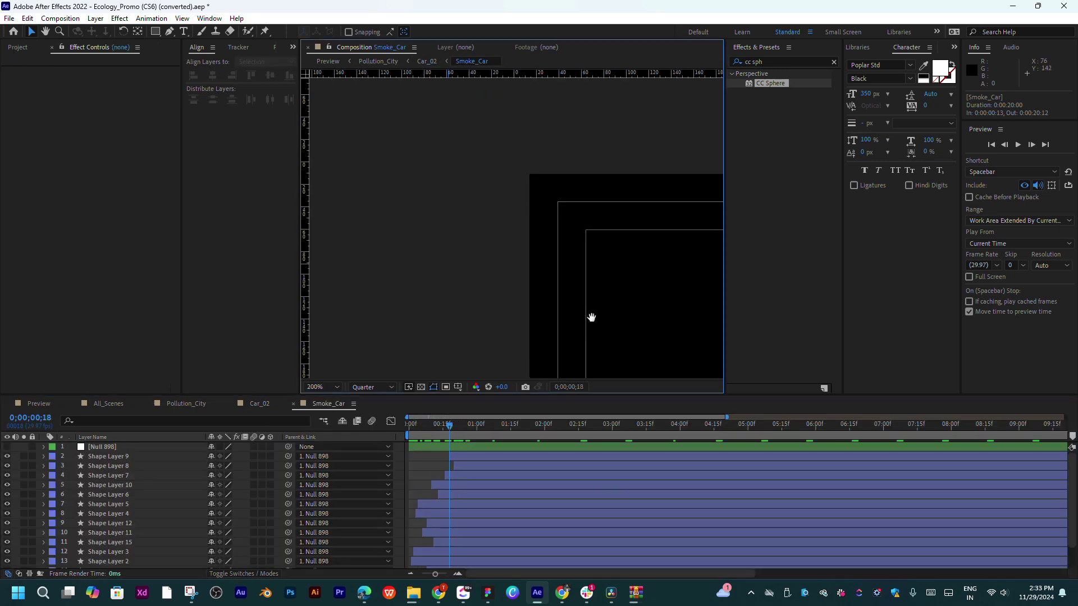
mouse_move(591, 315)
mouse_down()
mouse_move(428, 236)
mouse_move(371, 90)
mouse_up()
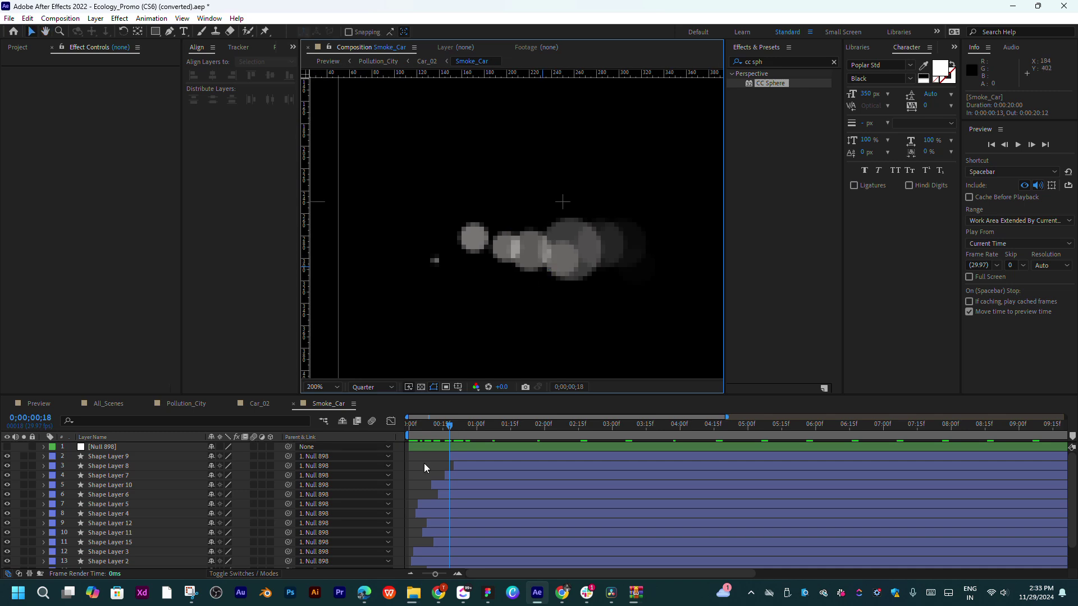
click(360, 390)
click(372, 405)
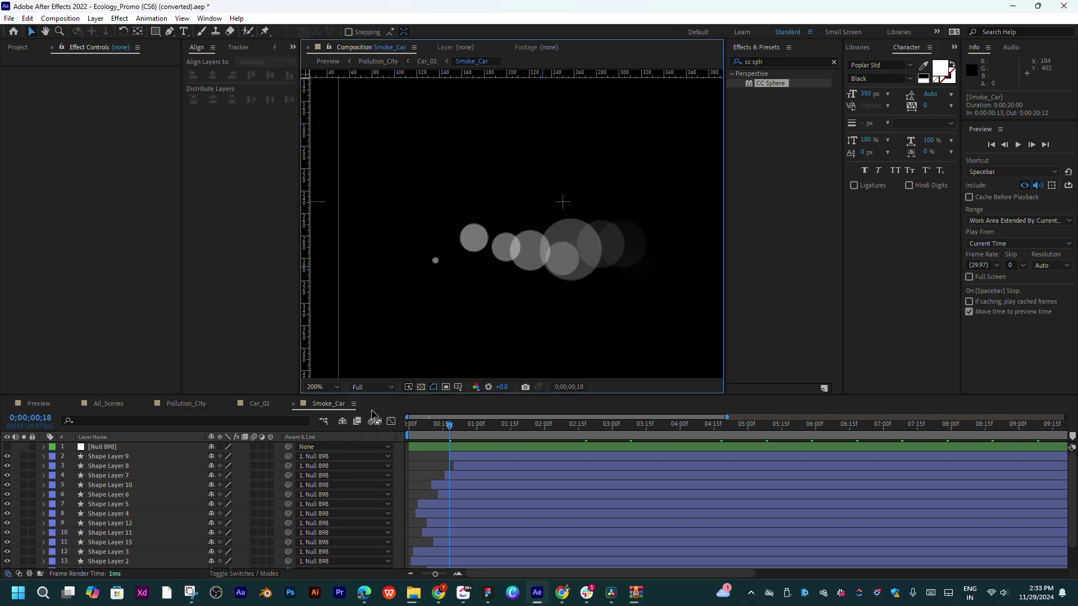
Scrub and play back the smoke puffs, then return to Car_02
mouse_move(452, 434)
mouse_down()
mouse_move(431, 434)
mouse_move(470, 429)
mouse_move(481, 443)
mouse_up()
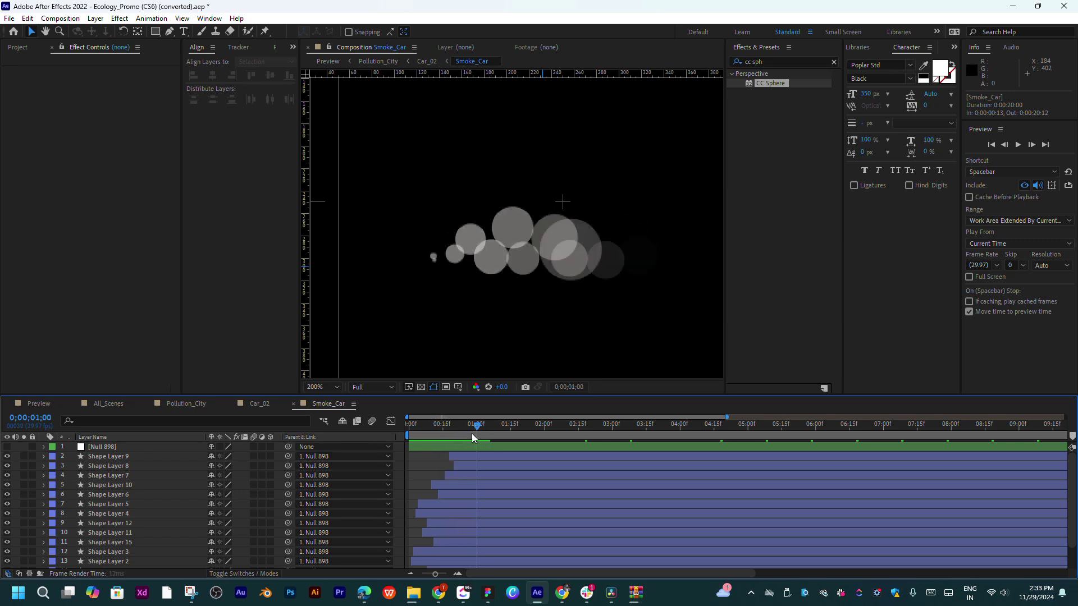
scroll(507, 487, down, 1)
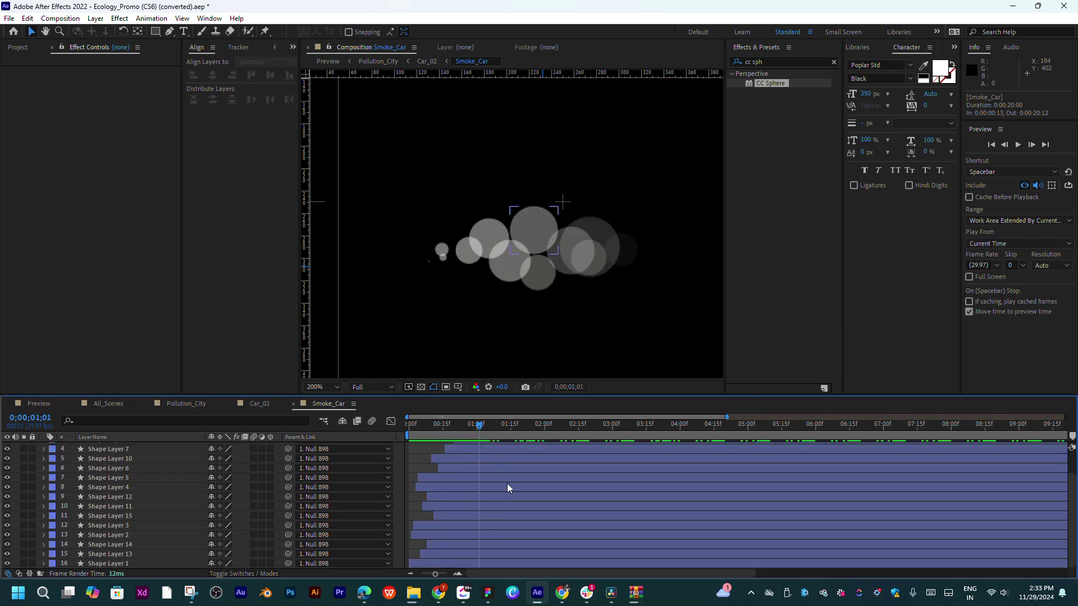
key(space)
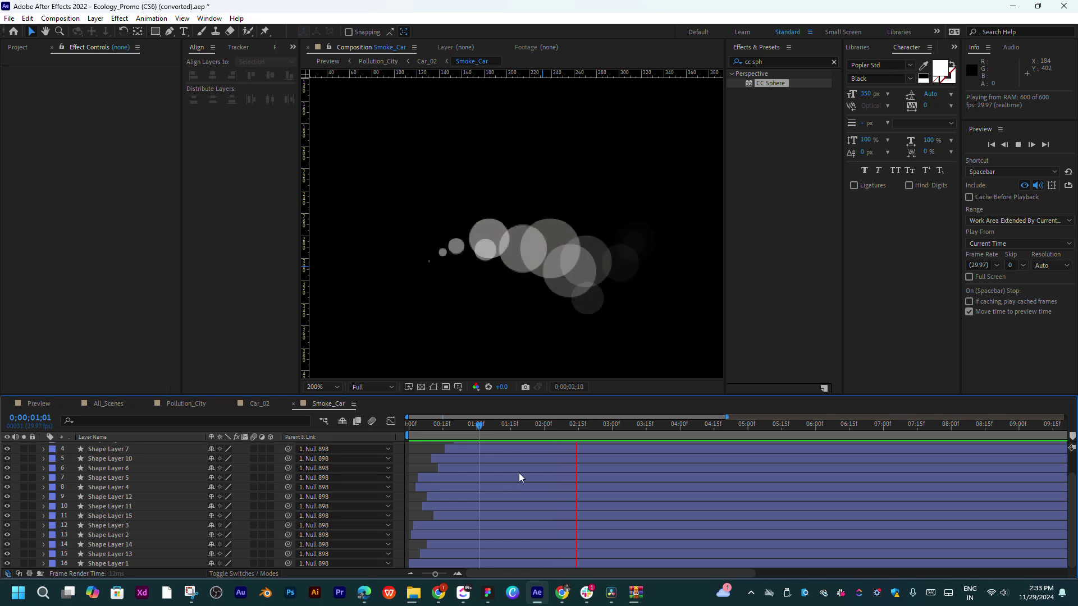
scroll(563, 471, up, 1)
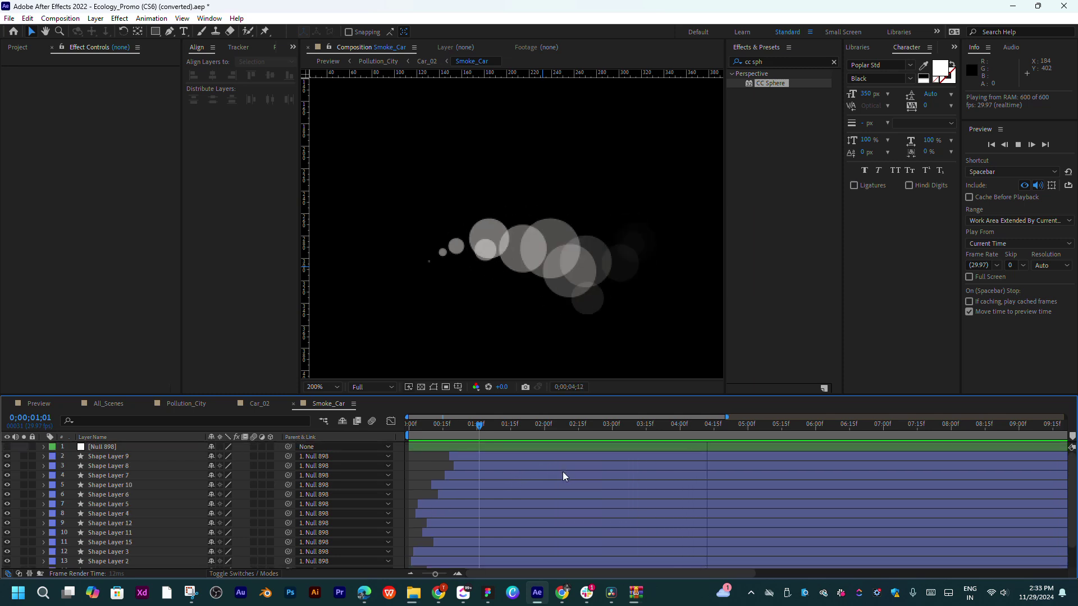
click(256, 403)
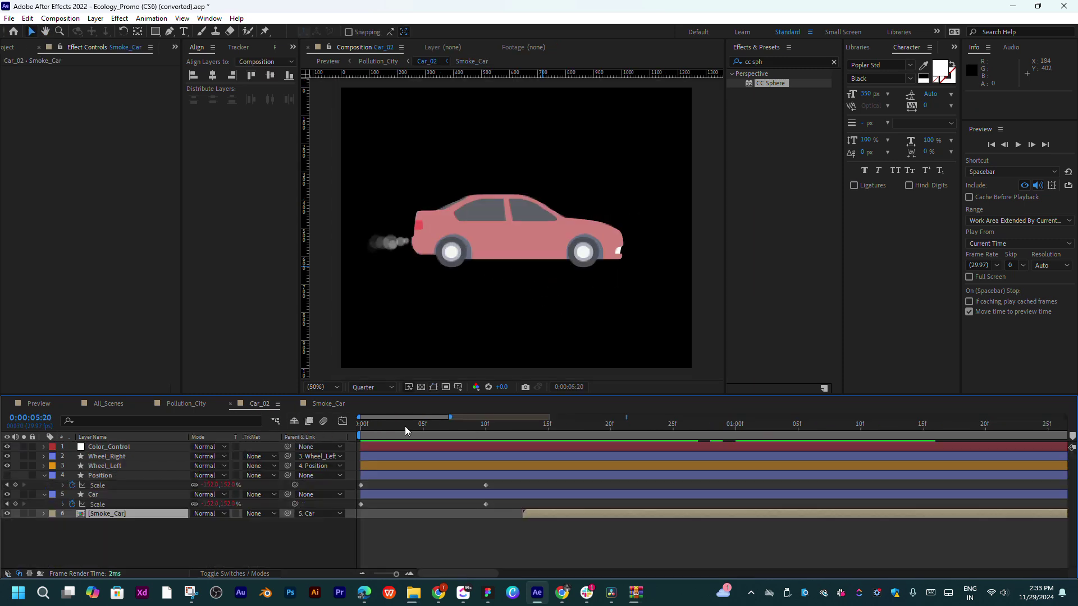
Scrub the Car_02 animation forward to about three seconds as the exhaust smoke appears
drag(406, 430, 571, 430)
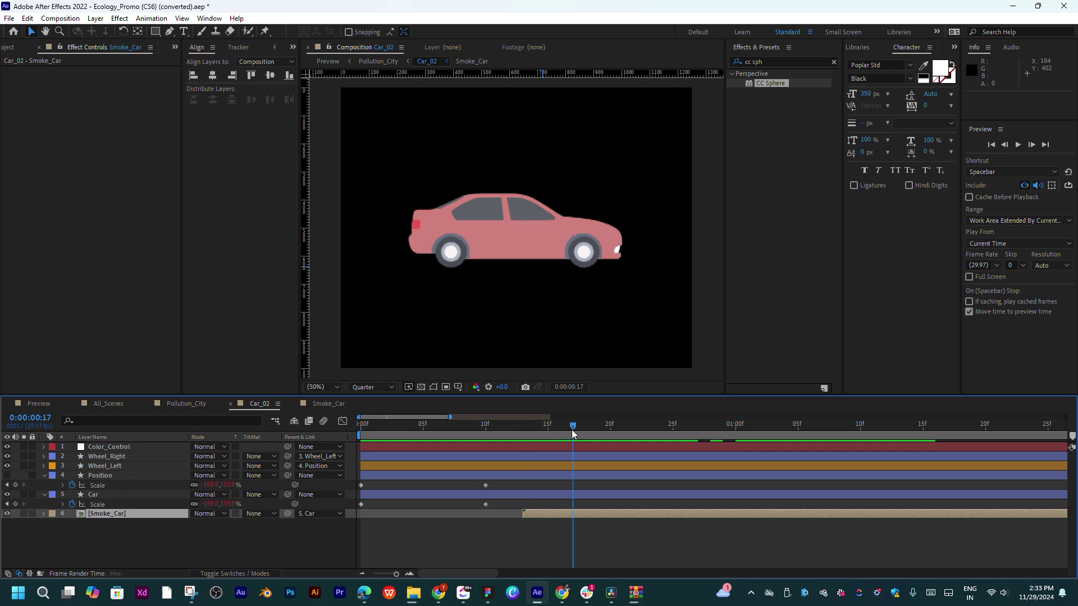
mouse_move(571, 429)
mouse_down()
mouse_move(991, 480)
mouse_move(801, 474)
mouse_move(1042, 481)
mouse_move(857, 486)
mouse_up()
scroll(786, 473, down, 3)
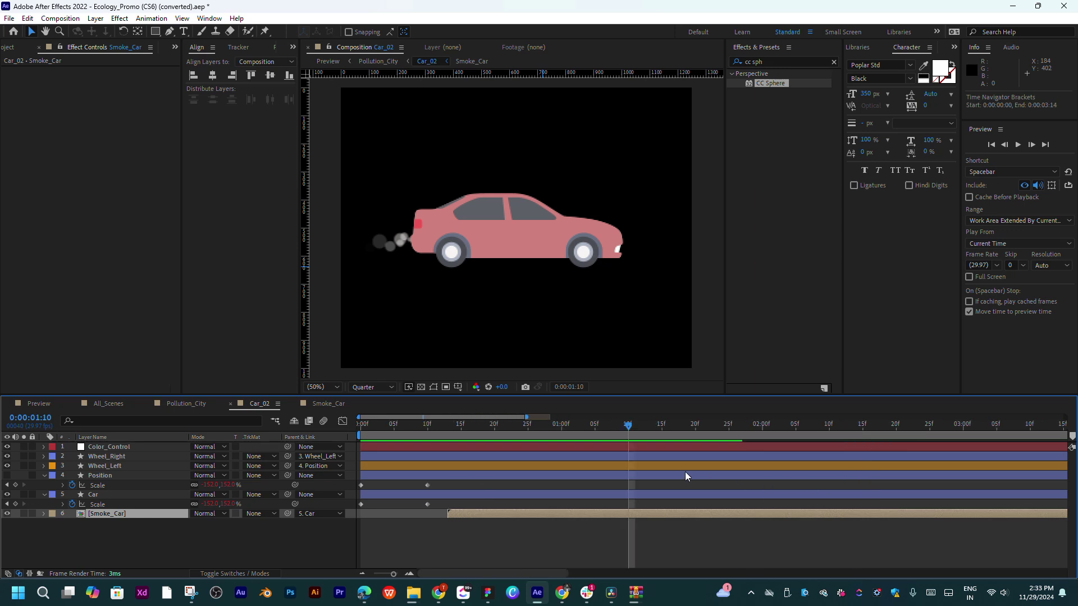
mouse_move(564, 425)
mouse_down()
mouse_move(778, 427)
mouse_move(560, 425)
mouse_move(753, 424)
mouse_up()
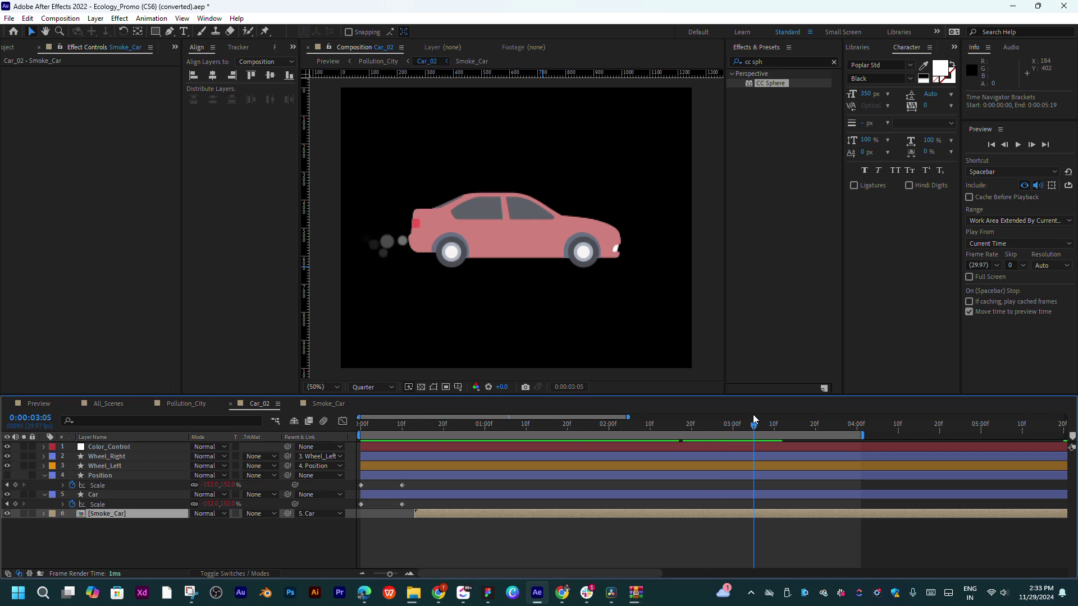
Reveal and collapse the Position layer's modified shape properties, then step a couple of frames
click(627, 468)
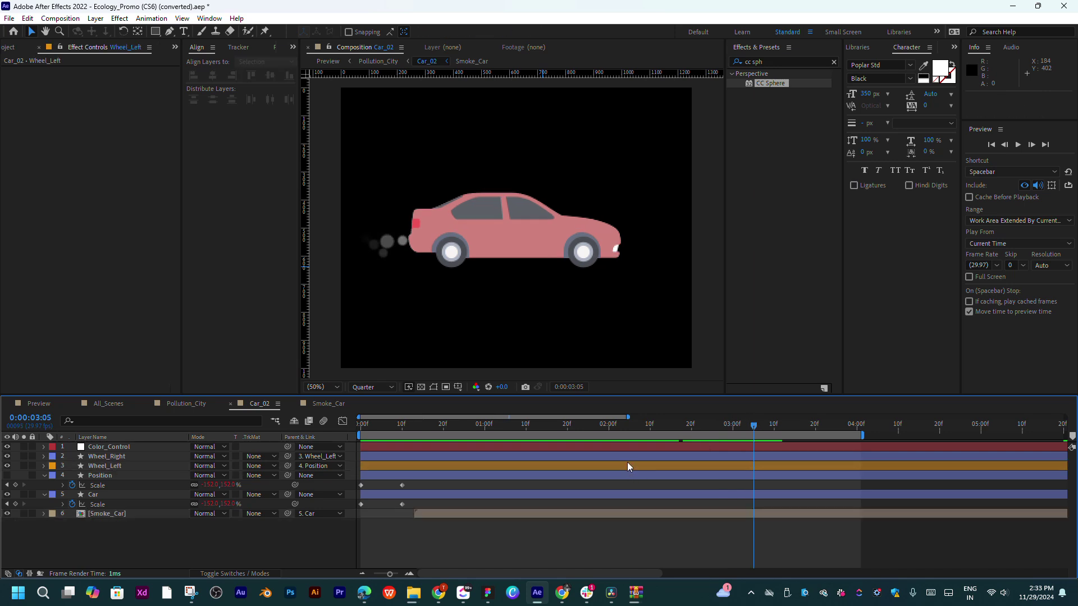
click(618, 476)
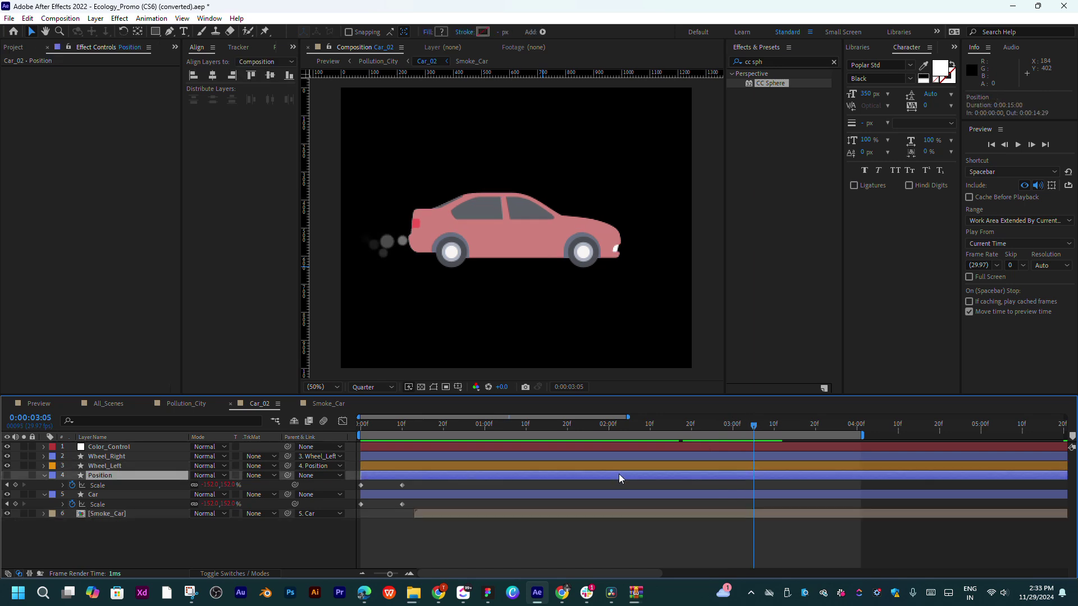
key(u)
key(u)
scroll(631, 488, down, 2)
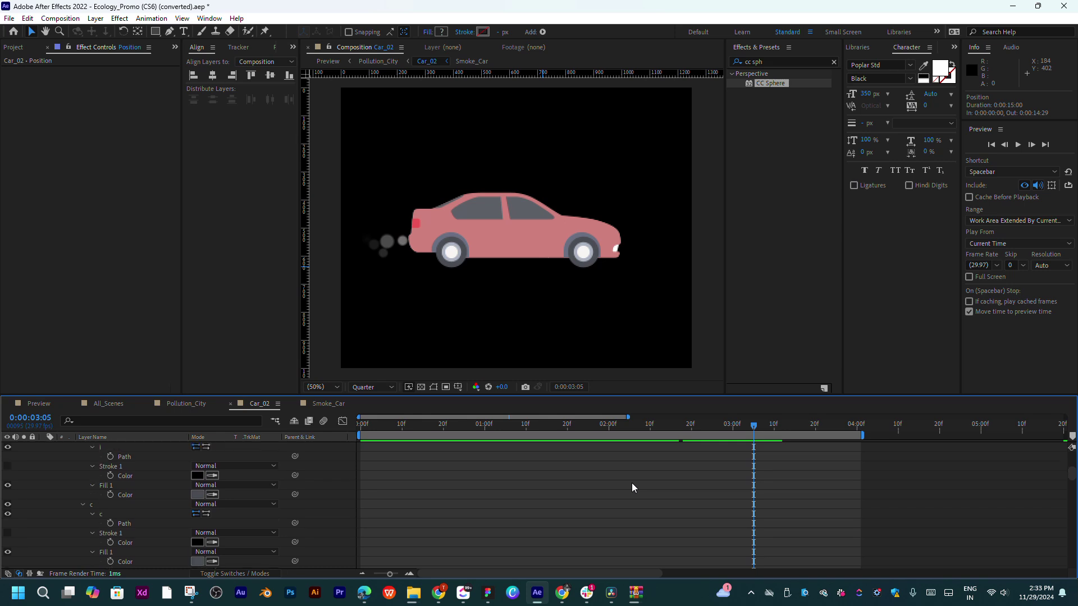
scroll(631, 488, down, 2)
scroll(631, 487, down, 2)
key(u)
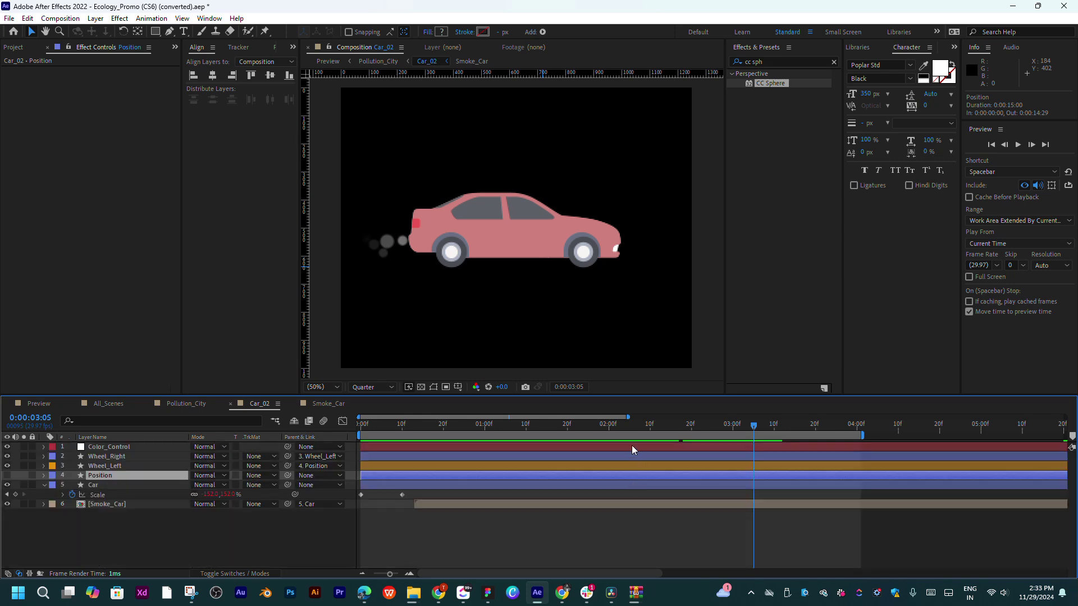
mouse_move(605, 426)
mouse_down()
mouse_move(762, 428)
mouse_move(545, 434)
mouse_move(658, 438)
mouse_move(613, 440)
mouse_up()
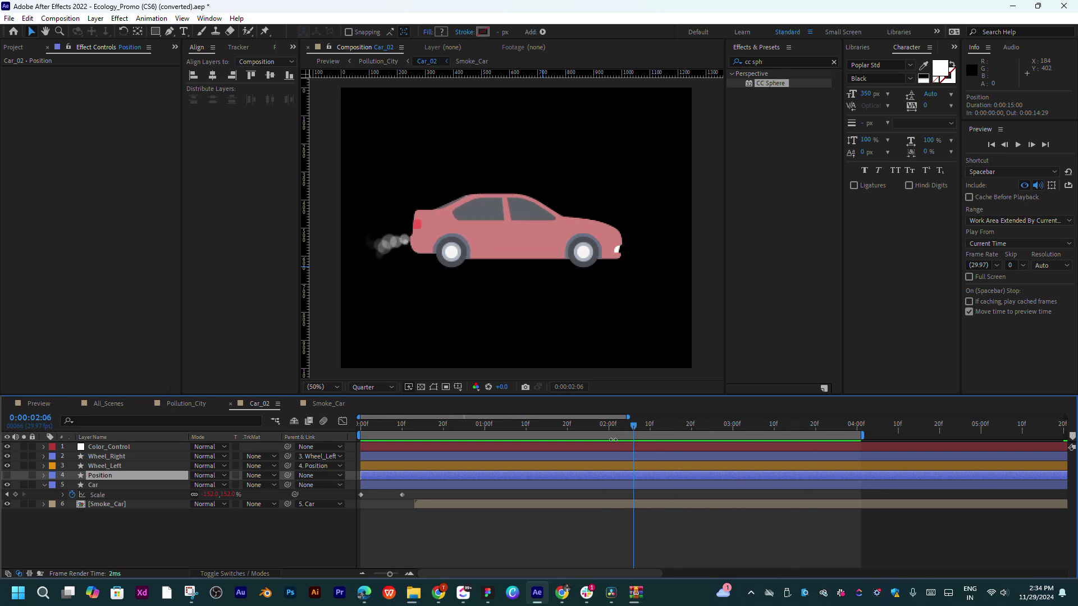
Scrub through Pollution_City to see the car trailing exhaust smoke past the factories
click(186, 404)
drag(430, 422, 716, 443)
drag(787, 446, 473, 457)
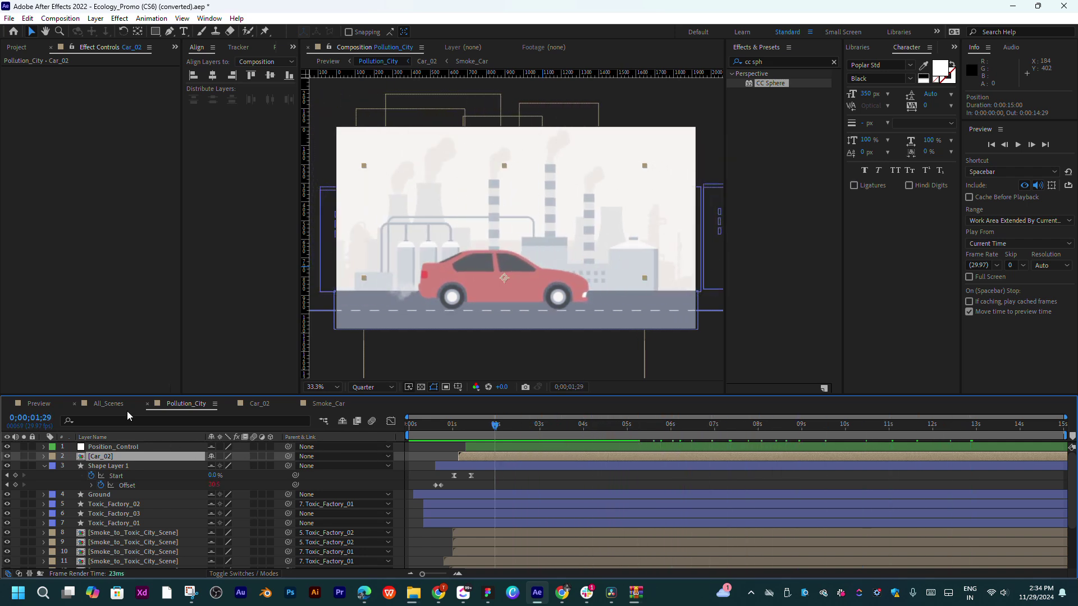
Scrub the Preview composition to about nine seconds and open Transition_3 at its first frames
click(108, 404)
click(39, 403)
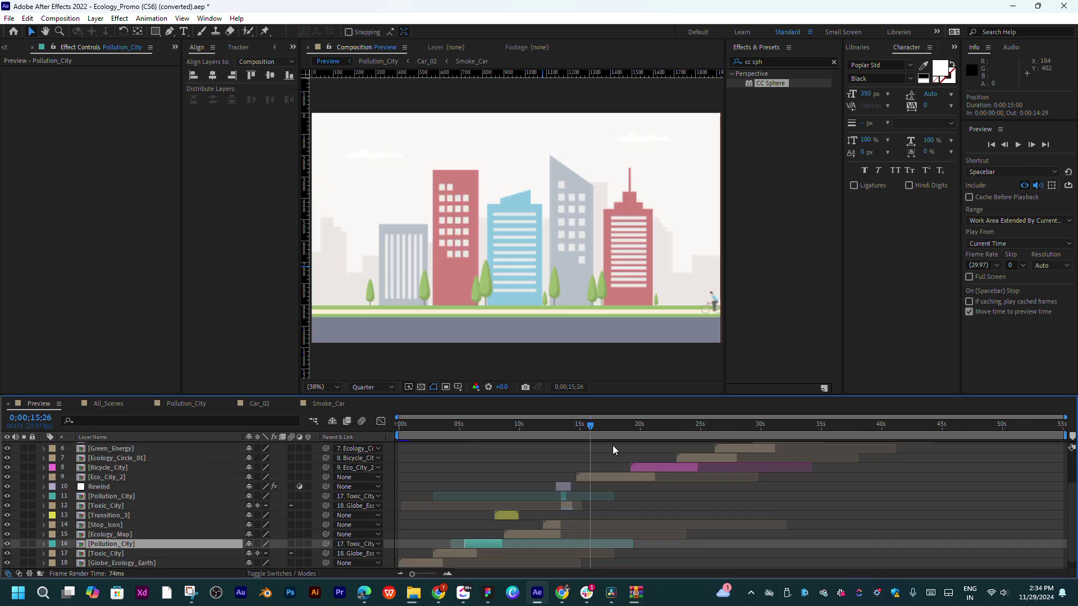
mouse_move(537, 426)
mouse_down()
mouse_move(510, 426)
mouse_move(504, 522)
mouse_up()
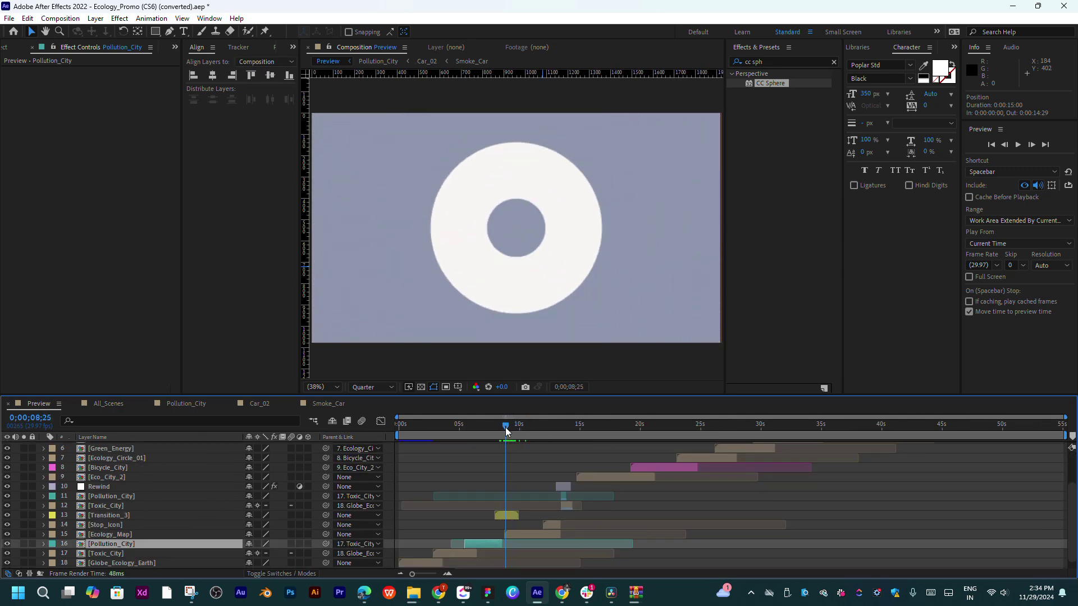
double_click(504, 517)
mouse_move(452, 428)
mouse_down()
mouse_move(365, 429)
mouse_move(767, 434)
mouse_move(476, 429)
mouse_move(560, 426)
mouse_up()
Reveal all circle layers' Size and Stroke Width keyframes, scrub the rings, and preview the transition
key(ctrl+a)
key(u)
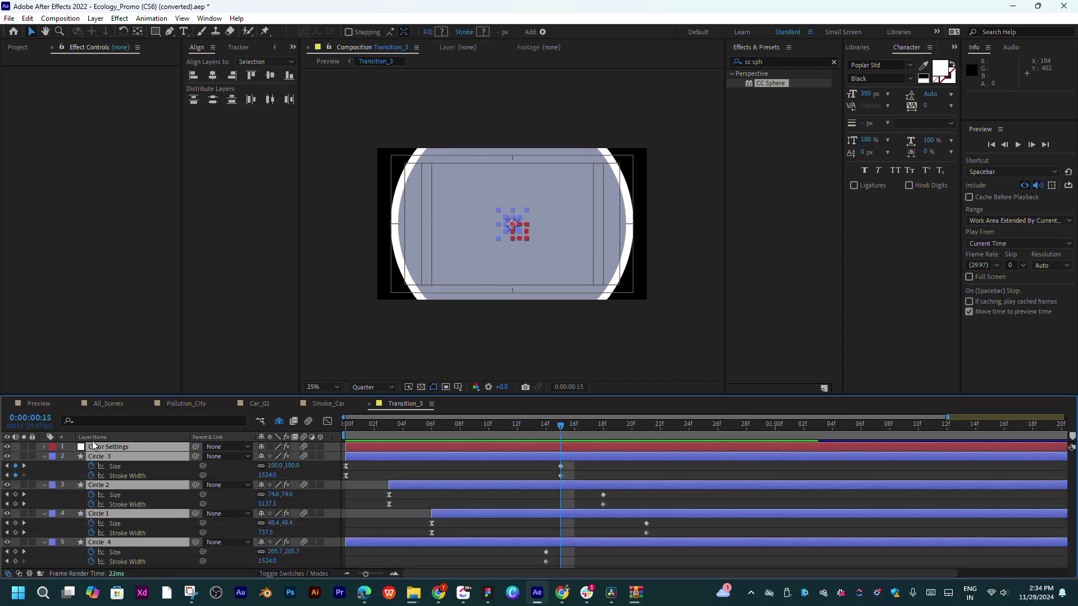
drag(566, 430, 644, 446)
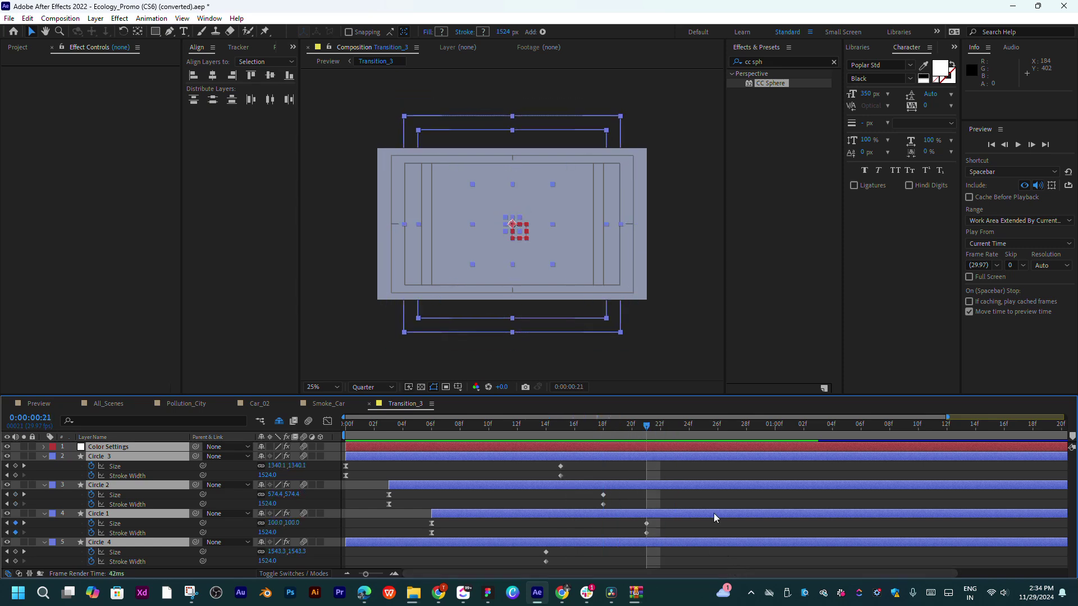
click(703, 531)
mouse_move(646, 429)
mouse_down()
mouse_move(466, 426)
mouse_move(875, 438)
mouse_move(873, 451)
mouse_up()
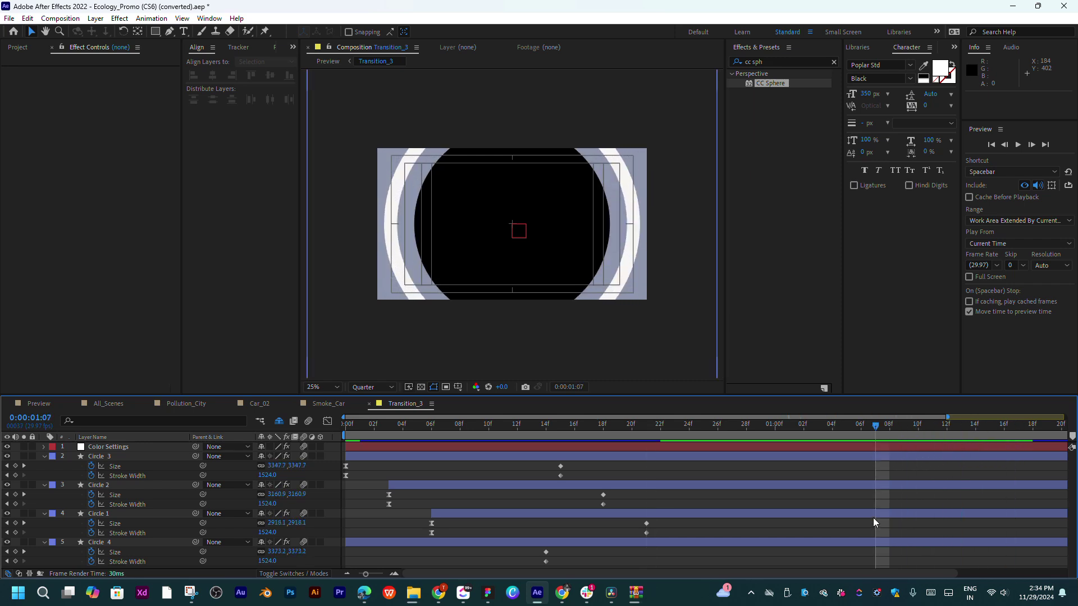
click(847, 447)
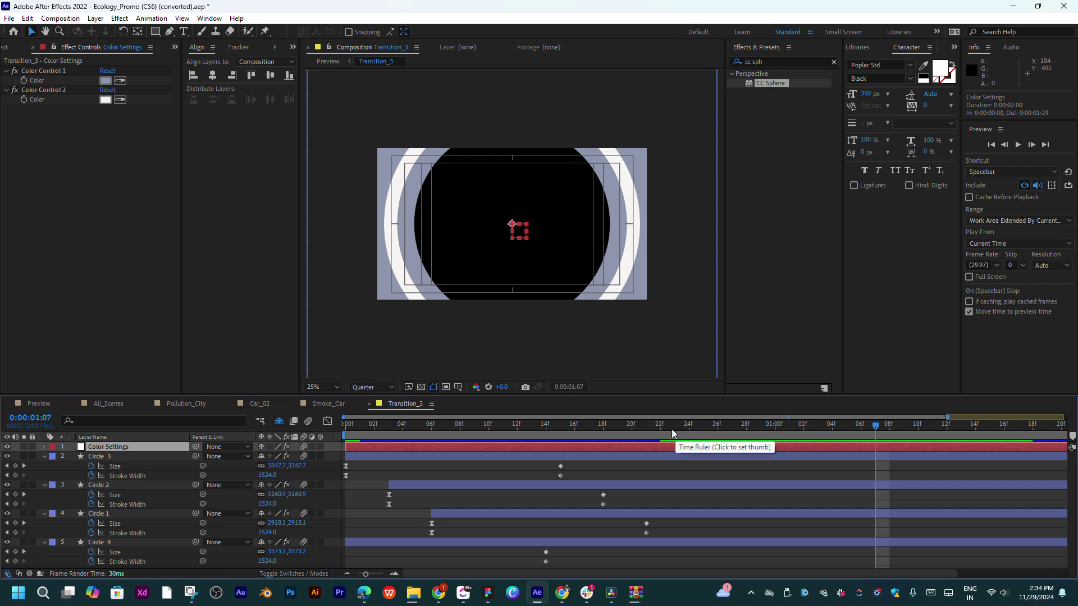
mouse_move(672, 429)
mouse_down()
mouse_move(887, 430)
mouse_move(713, 430)
mouse_move(594, 458)
mouse_move(775, 467)
mouse_up()
key(space)
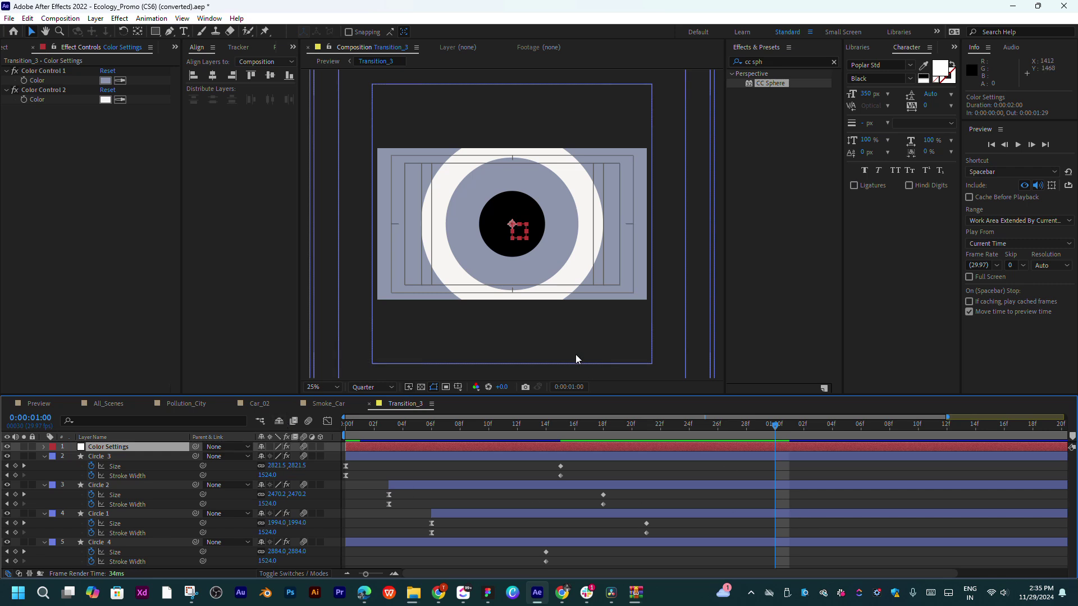
Enlarge the timeline panel and reselect all five Transition_3 layers
drag(584, 395, 590, 303)
click(201, 498)
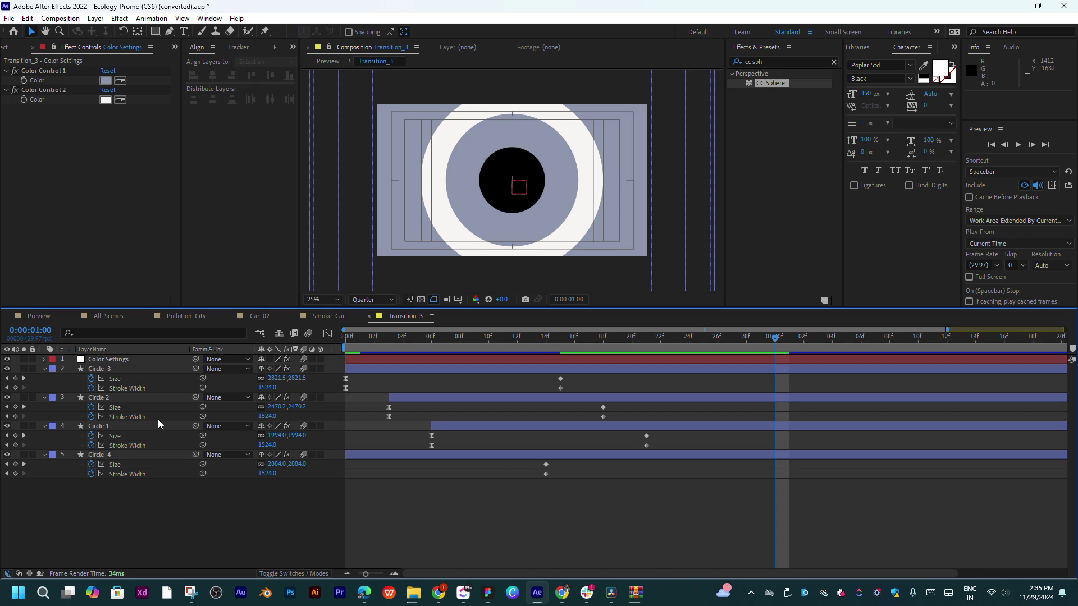
drag(115, 520, 174, 362)
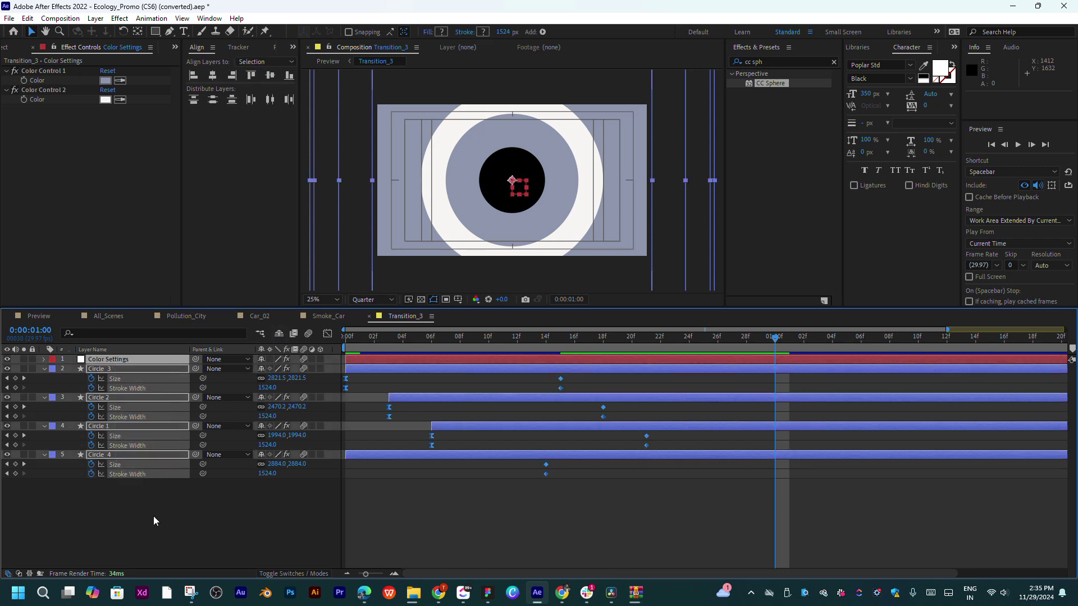
drag(154, 521, 140, 363)
Reveal all modified properties with UU and review each circle's fill colour expression
key(u)
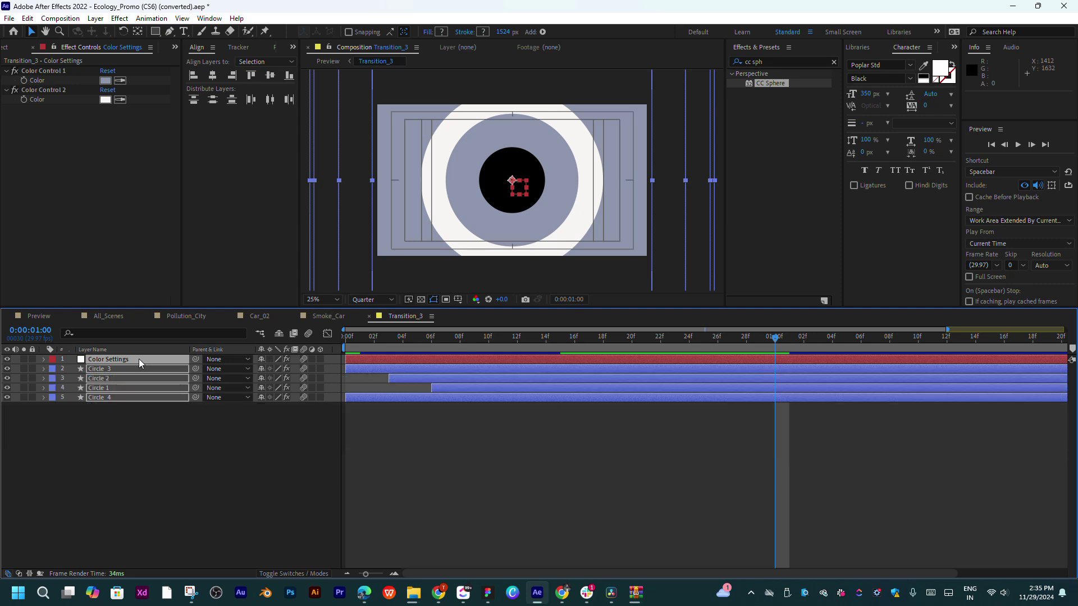
key(u)
key(u)
scroll(634, 468, down, 3)
scroll(614, 471, down, 3)
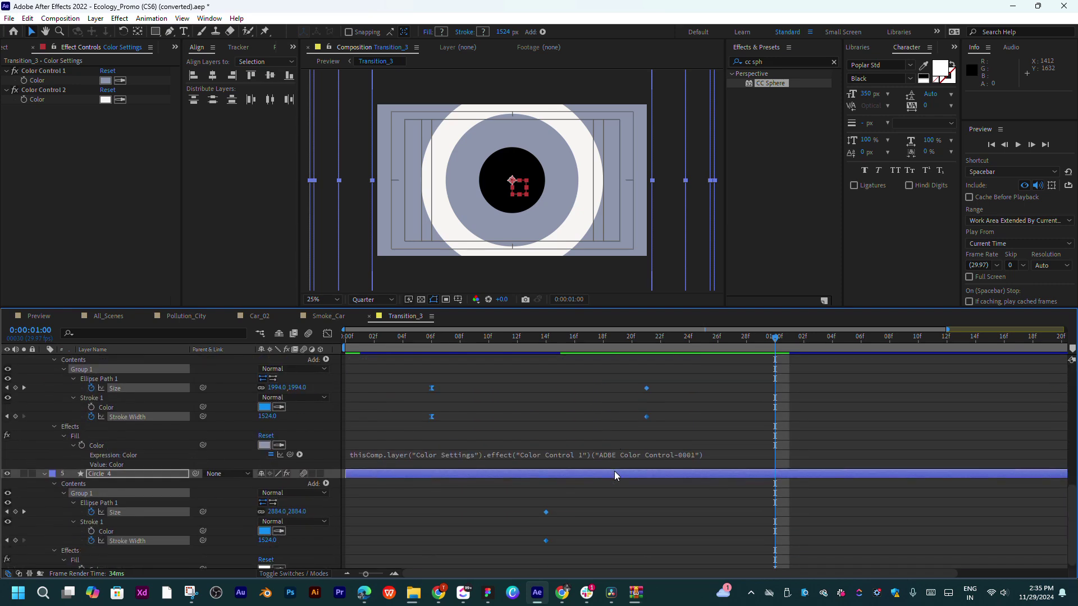
scroll(615, 471, down, 3)
scroll(618, 449, down, 2)
click(623, 435)
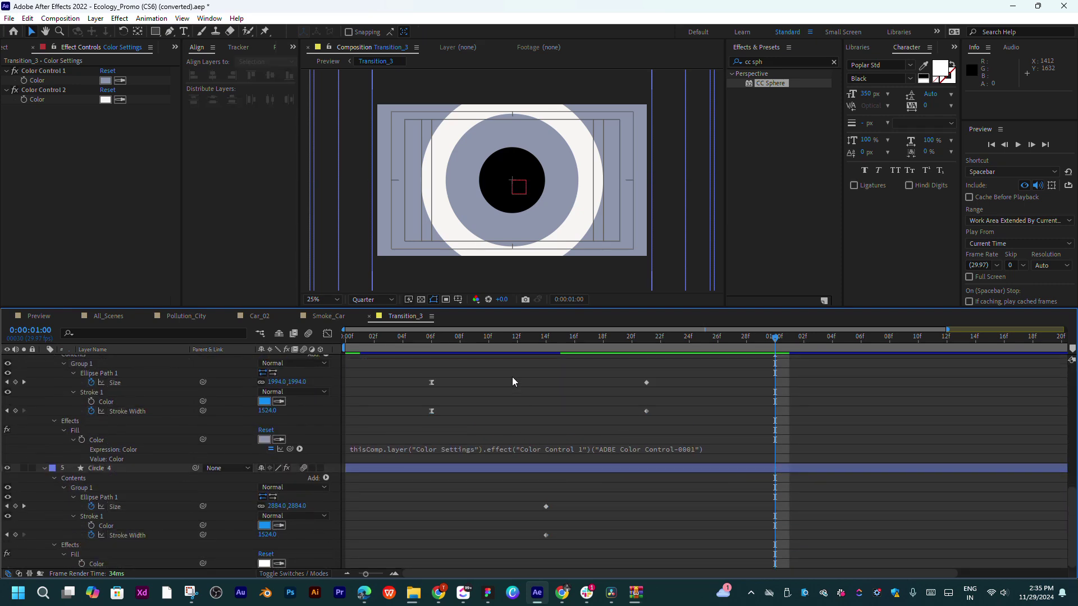
At about frame 23, list each layer's Scale at 100% and enlarge the composition viewer
mouse_move(464, 339)
mouse_down()
mouse_move(686, 353)
mouse_move(382, 355)
mouse_move(466, 339)
mouse_move(662, 364)
mouse_move(546, 380)
mouse_move(689, 373)
mouse_up()
scroll(398, 399, up, 5)
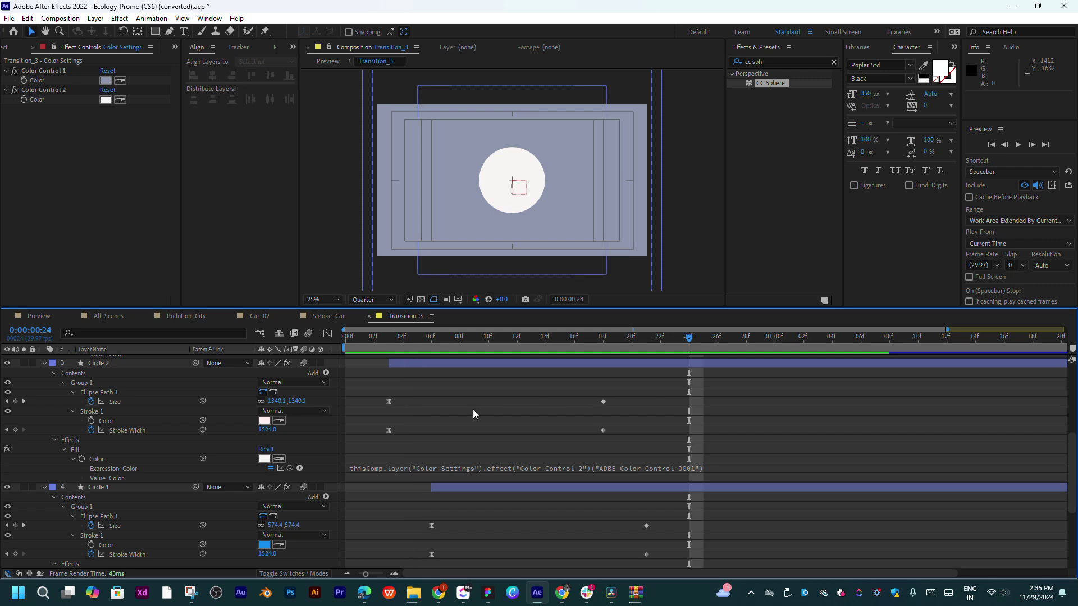
scroll(473, 413, up, 2)
scroll(473, 414, up, 3)
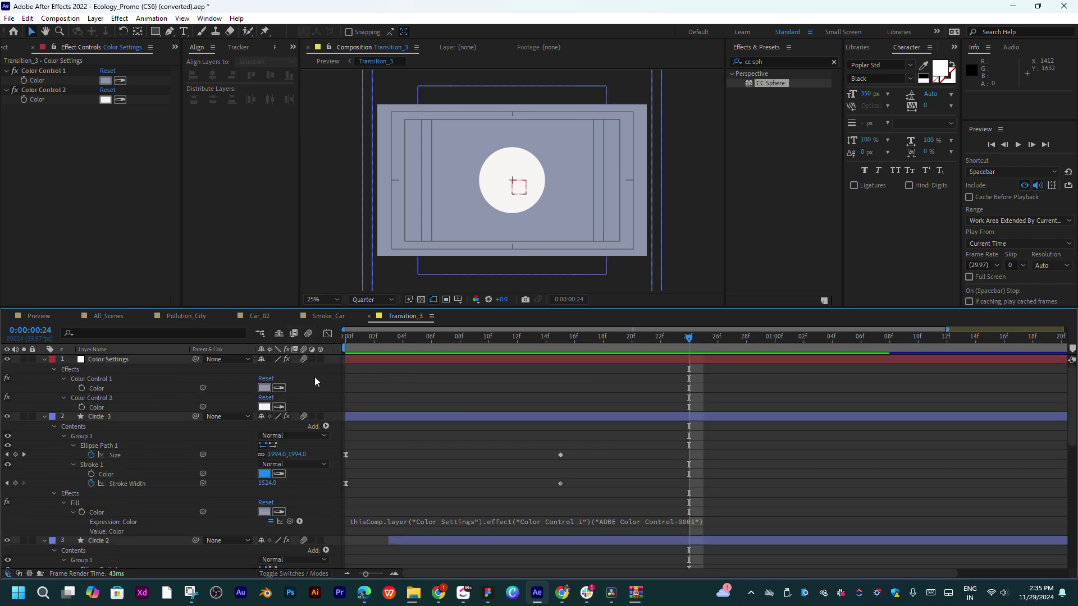
key(s)
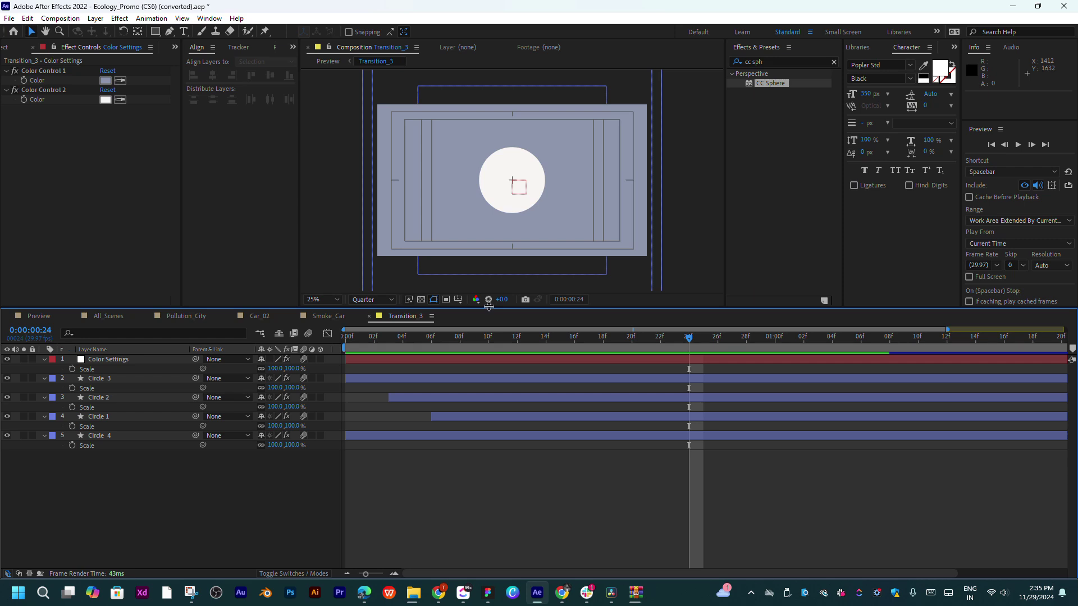
drag(488, 315, 493, 371)
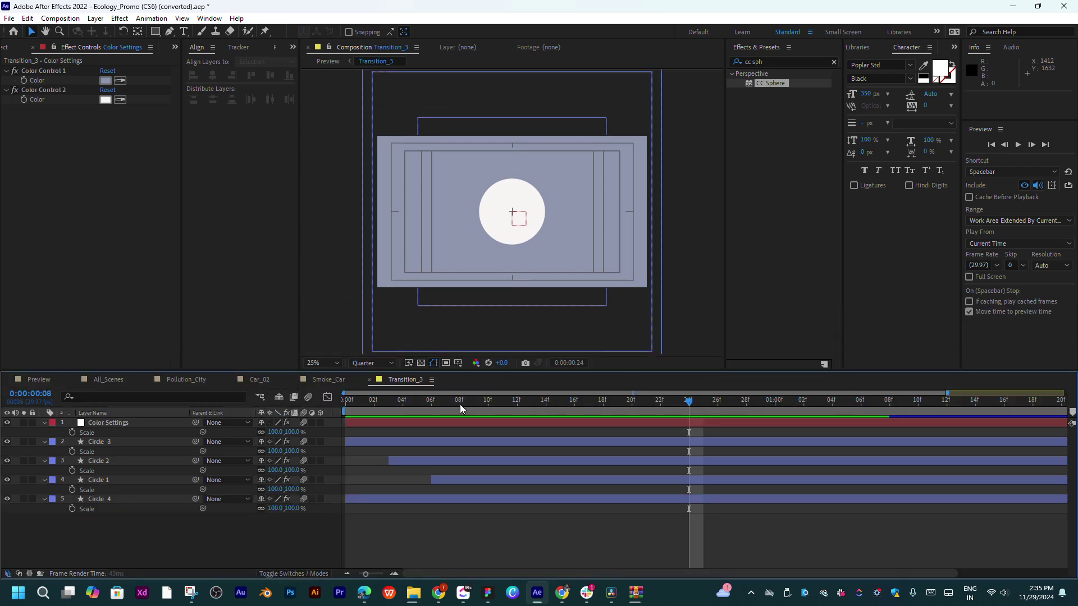